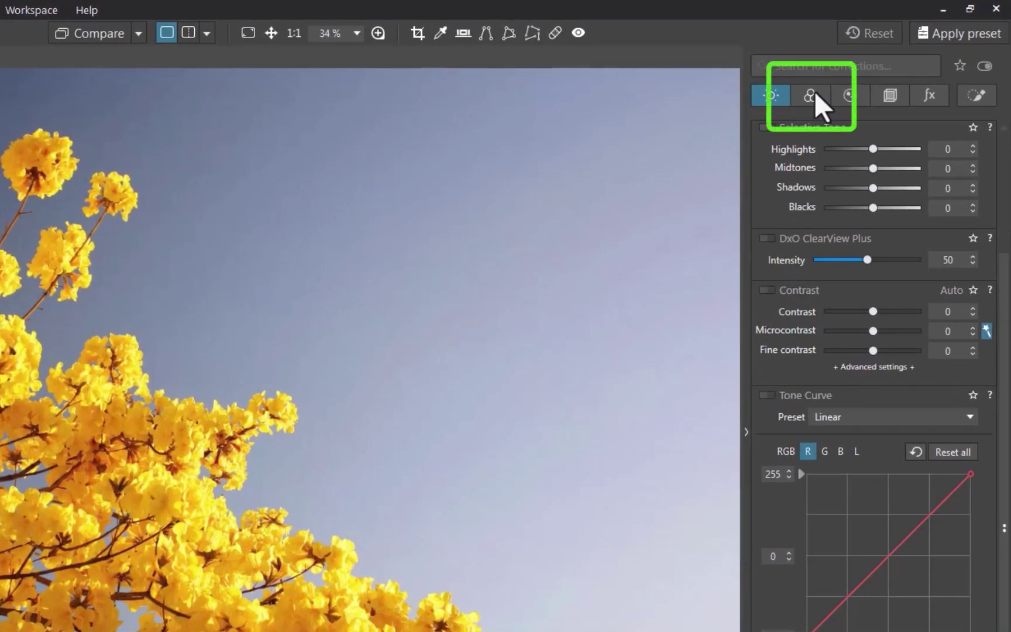
Enable HSL on the yellow channel and preview the yellow blossoms isolated against a grey photo.
{"action": "left_click", "coordinate": [813, 94]}
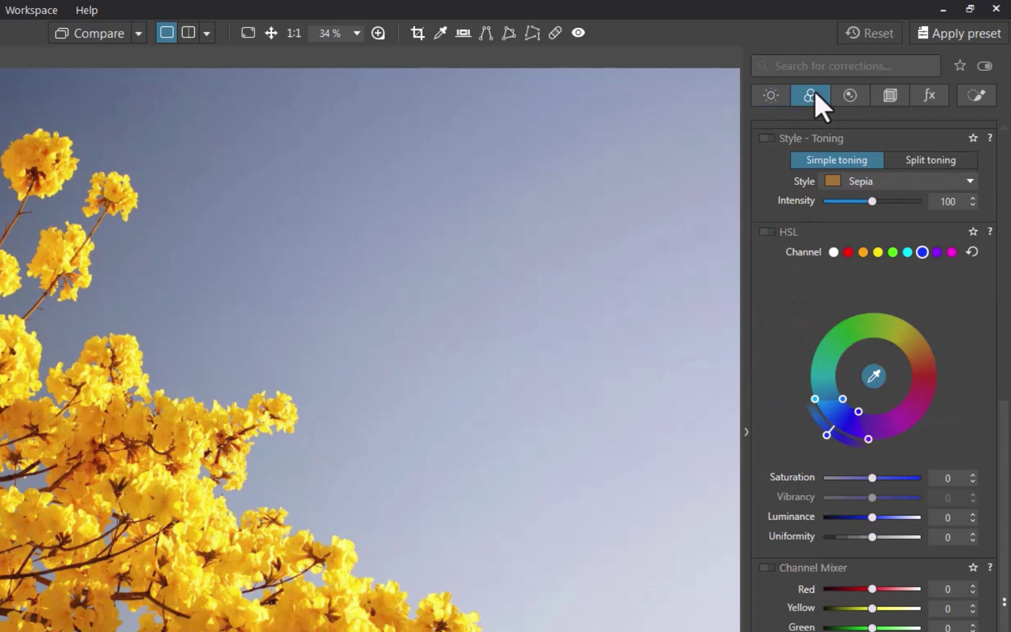
{"action": "left_click", "coordinate": [878, 365]}
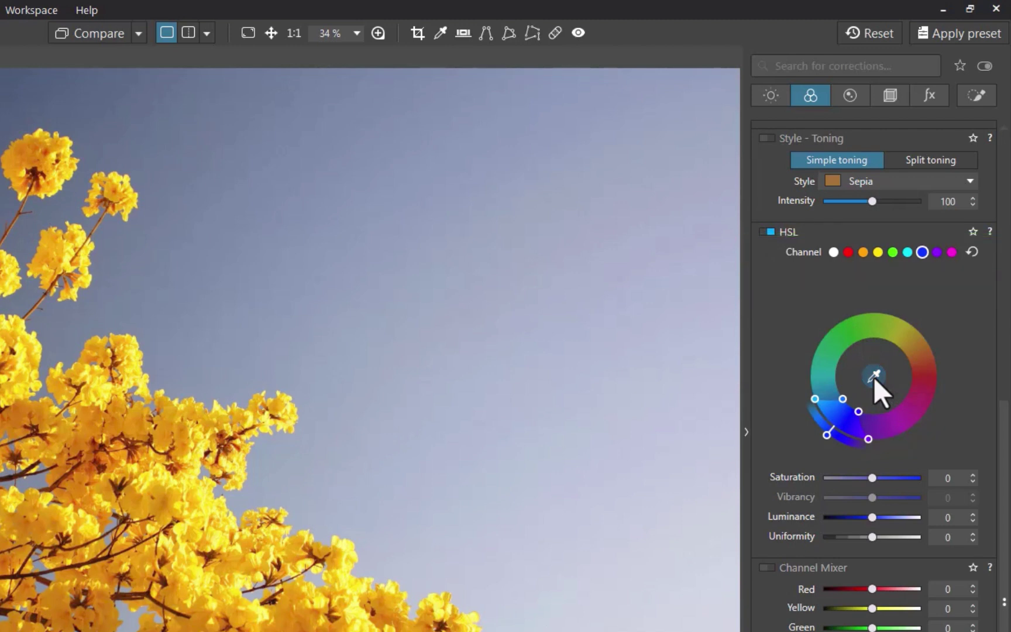
{"action": "left_click", "coordinate": [877, 252]}
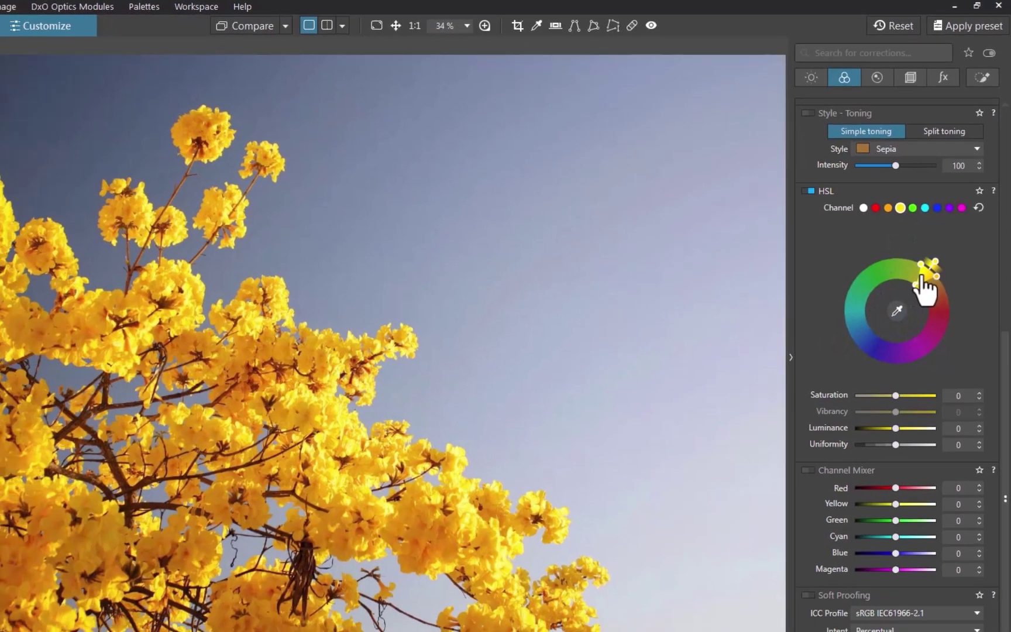
{"action": "key", "text": "ctrl"}
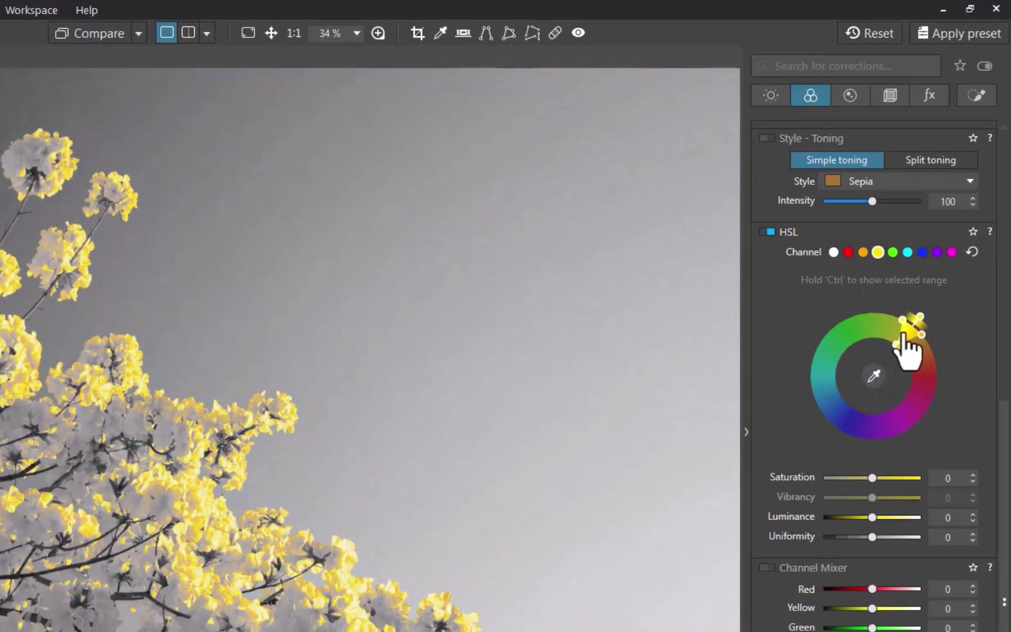
Widen the yellow hue range, shift it to pink, and lower saturation to -30.
{"action": "mouse_move", "coordinate": [903, 336]}
{"action": "left_mouse_down"}
{"action": "mouse_move", "coordinate": [910, 368]}
{"action": "mouse_move", "coordinate": [886, 342]}
{"action": "left_mouse_up"}
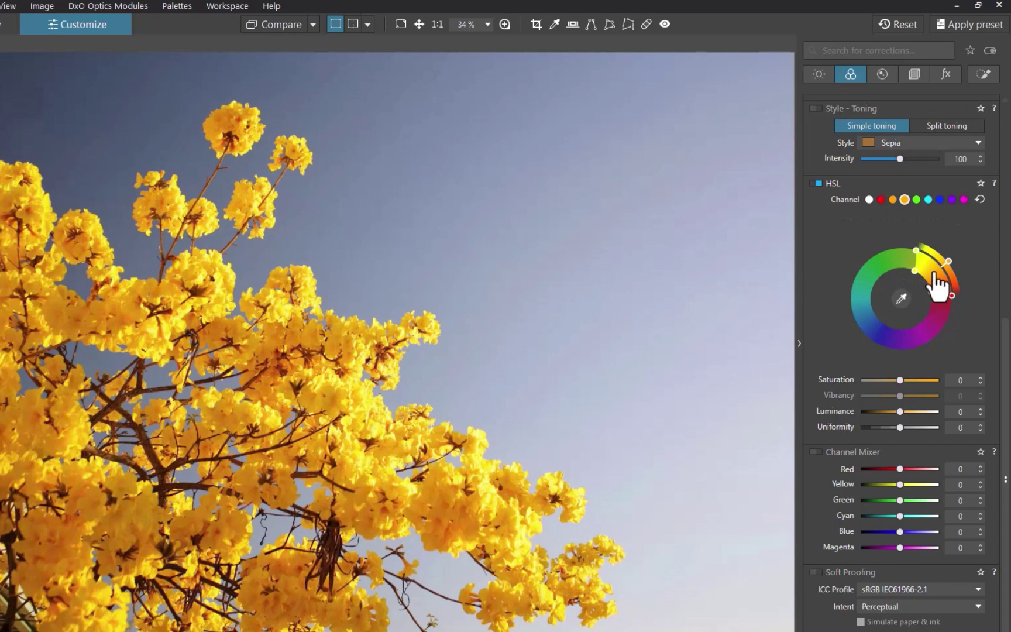
{"action": "key", "text": "ctrl"}
{"action": "left_click_drag", "start_coordinate": [935, 272], "coordinate": [933, 308]}
{"action": "left_click_drag", "start_coordinate": [900, 381], "coordinate": [886, 381]}
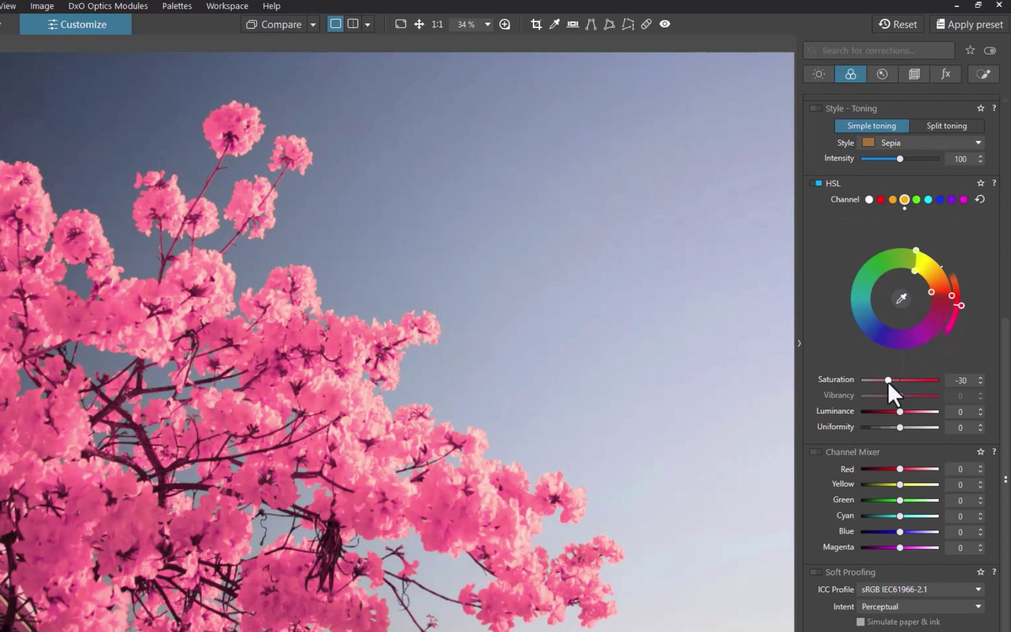
Sample the blue sky with the eyedropper, rotate its hue to yellow-green, and raise saturation to 88.
{"action": "left_click", "coordinate": [913, 304]}
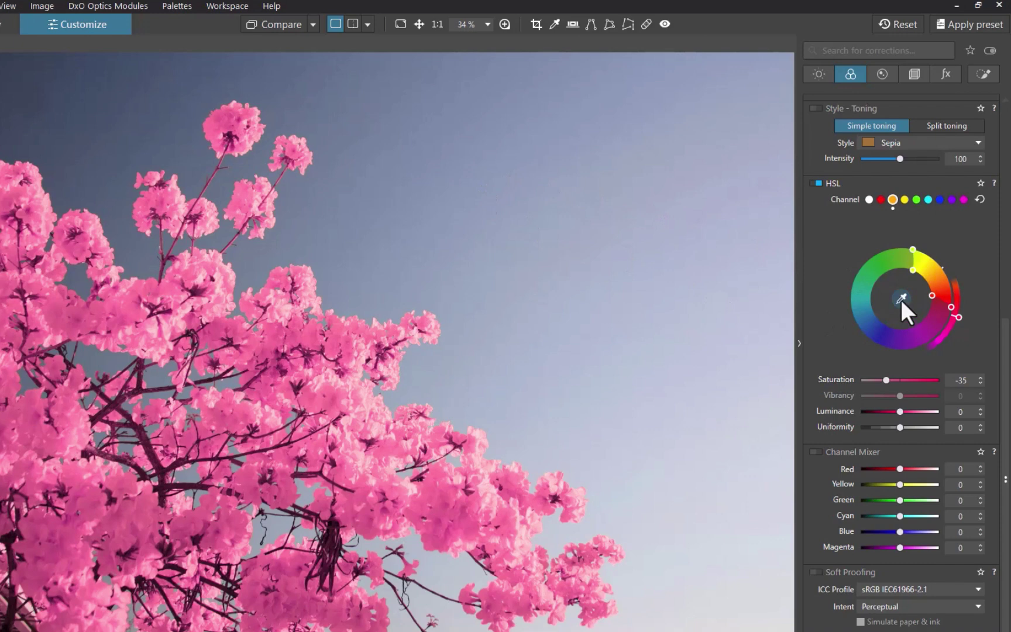
{"action": "left_click", "coordinate": [901, 299]}
{"action": "left_click", "coordinate": [537, 201]}
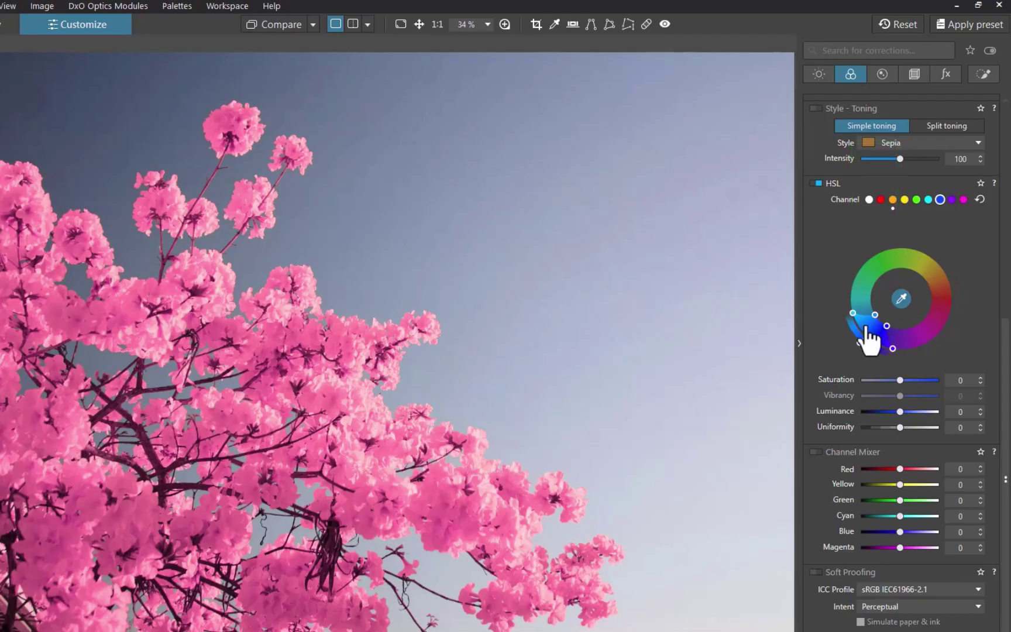
{"action": "key", "text": "ctrl"}
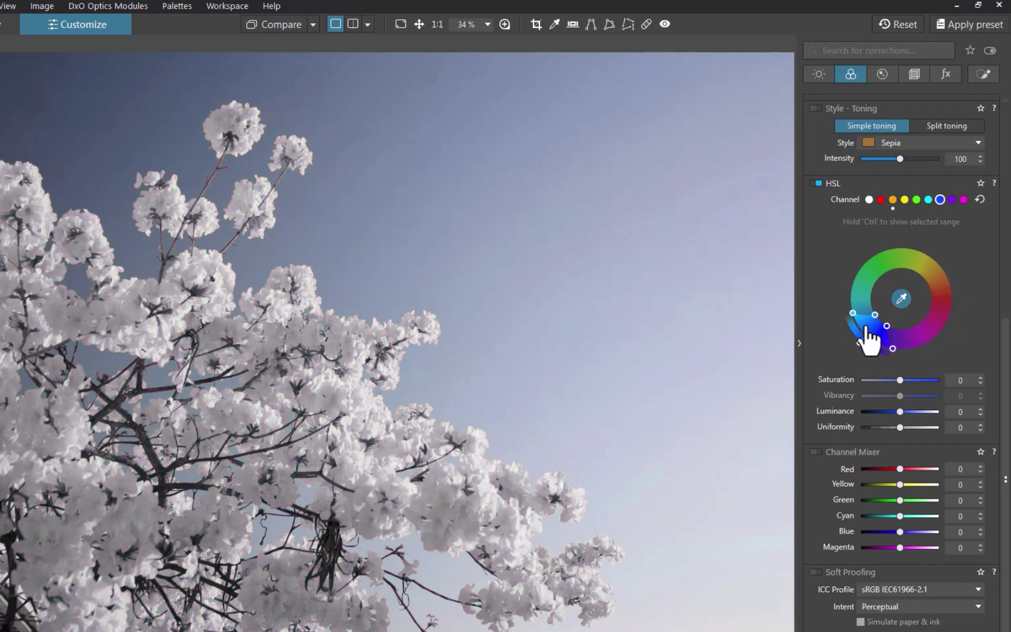
{"action": "left_click_drag", "start_coordinate": [867, 334], "coordinate": [931, 264]}
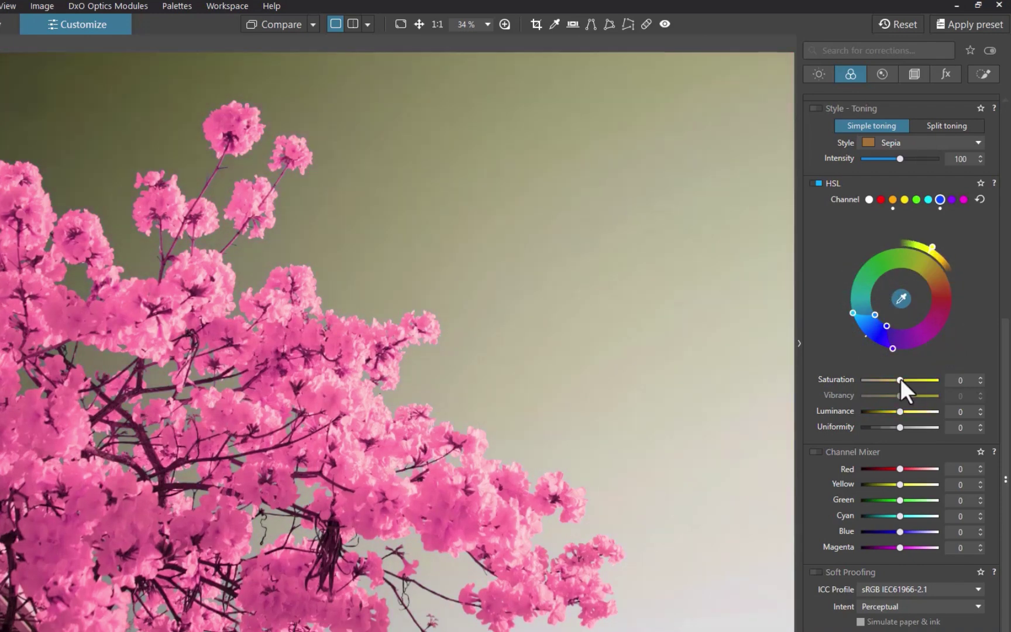
{"action": "left_click_drag", "start_coordinate": [900, 380], "coordinate": [914, 379]}
Compare with the original, then sample the shirt and rotate the blue hue toward purple.
{"action": "left_click", "coordinate": [289, 25]}
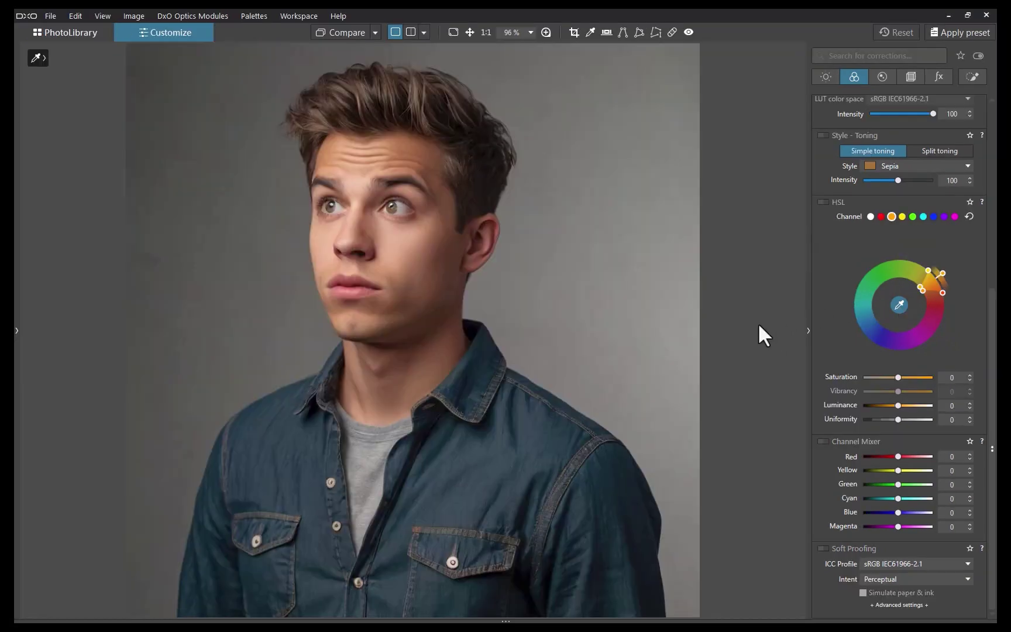
{"action": "left_click", "coordinate": [483, 468]}
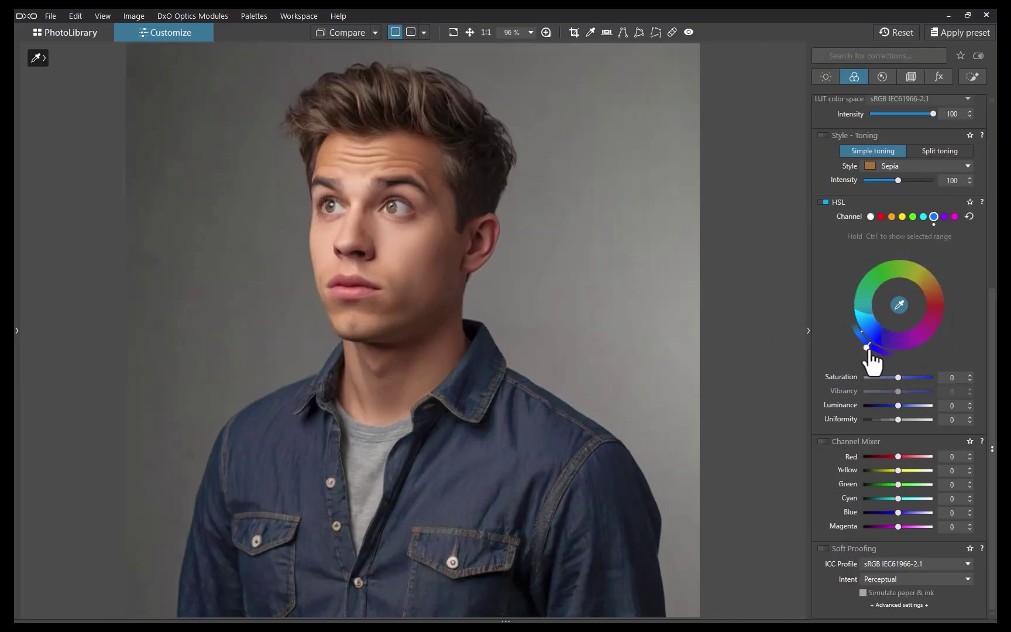
{"action": "left_click_drag", "start_coordinate": [866, 339], "coordinate": [958, 311]}
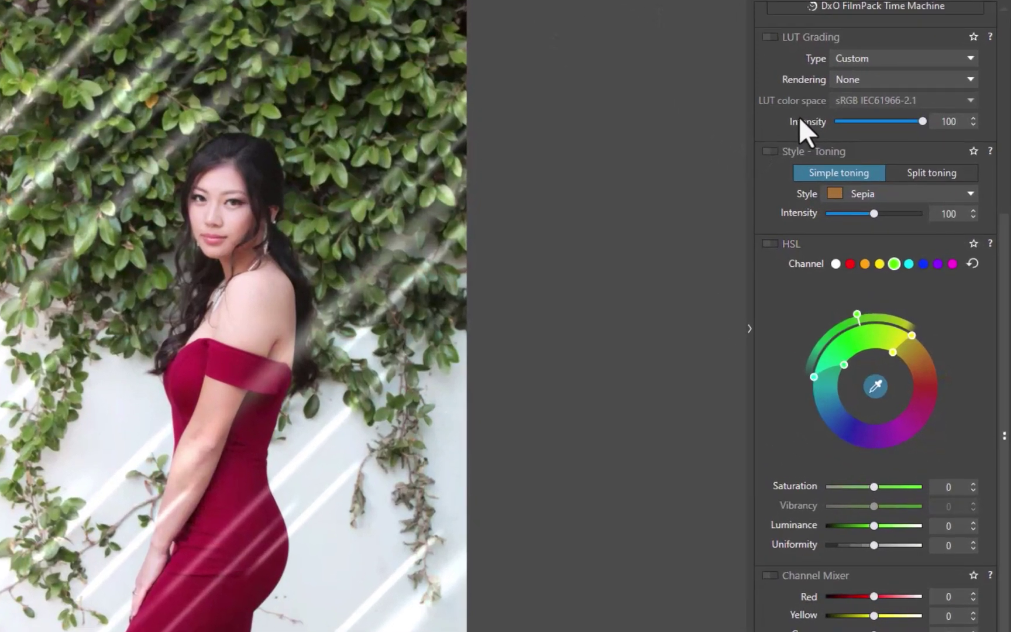
Preview the red channel's range and rotate the red hue so the dress turns blue-purple.
{"action": "left_click", "coordinate": [850, 264]}
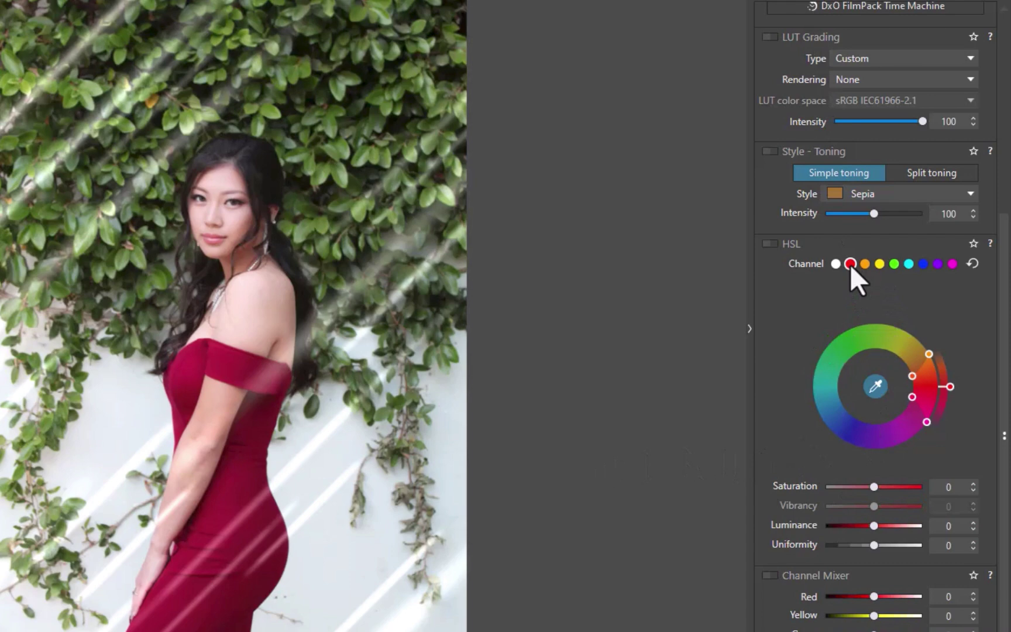
{"action": "scroll", "coordinate": [328, 369], "scroll_direction": "up", "scroll_amount": 3}
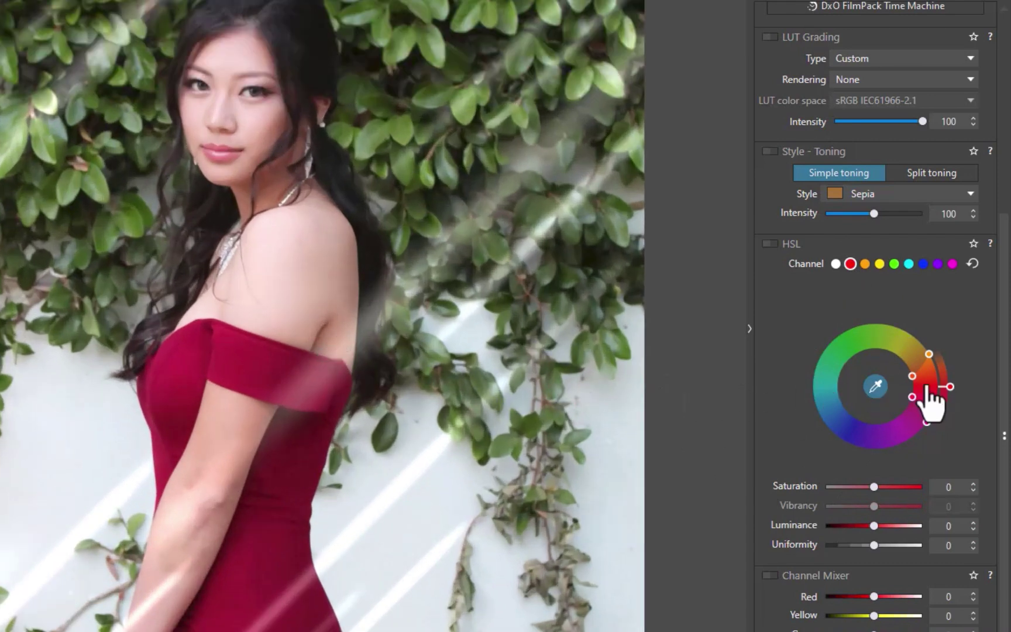
{"action": "key", "text": "ctrl"}
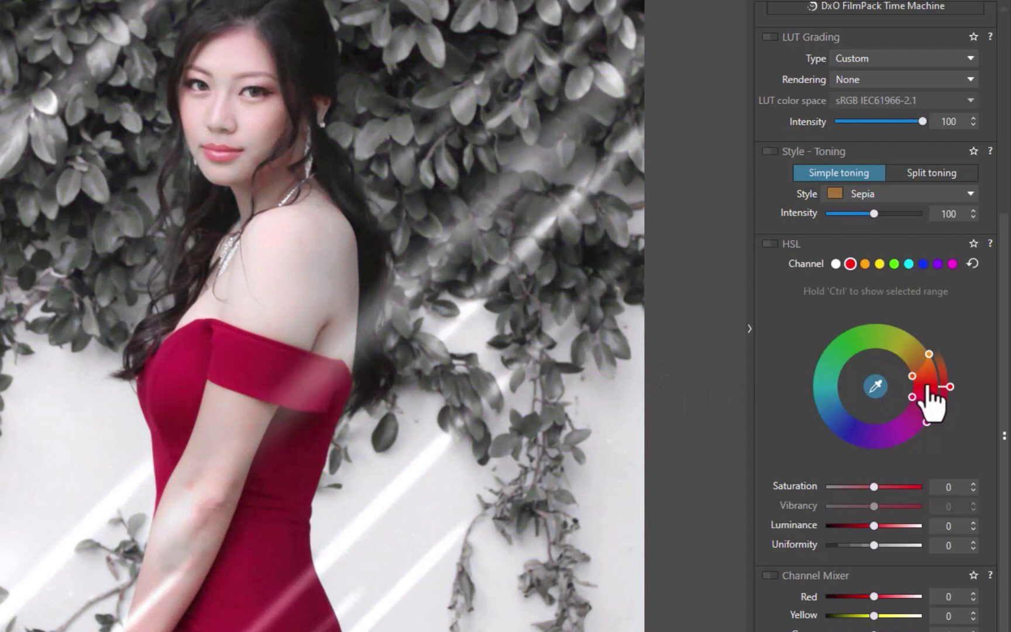
{"action": "left_click_drag", "start_coordinate": [933, 404], "coordinate": [876, 449]}
{"action": "left_click_drag", "start_coordinate": [847, 409], "coordinate": [853, 426]}
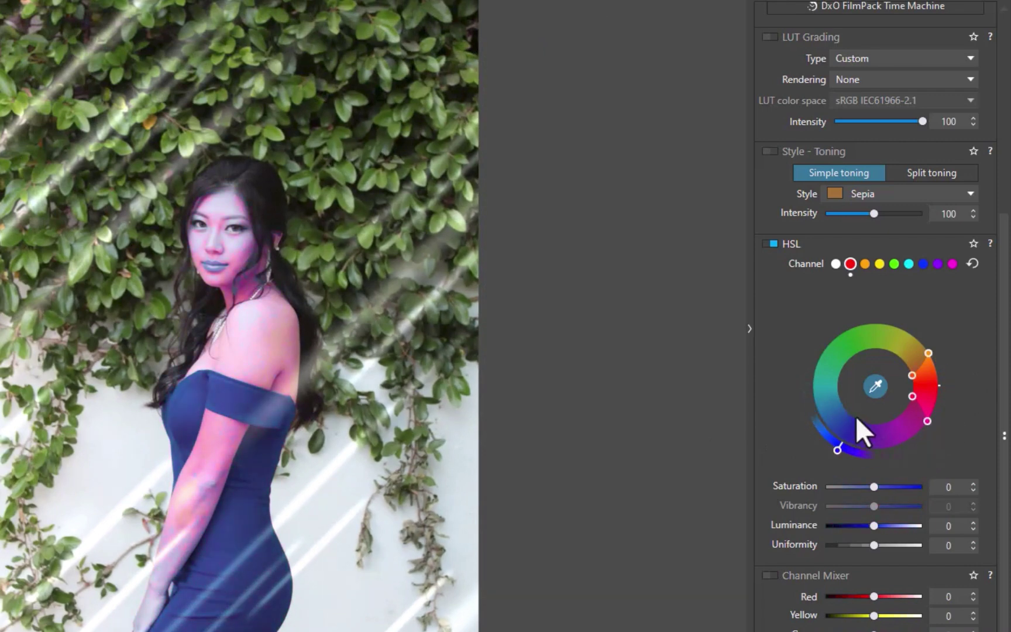
{"action": "scroll", "coordinate": [322, 286], "scroll_direction": "up", "scroll_amount": 3}
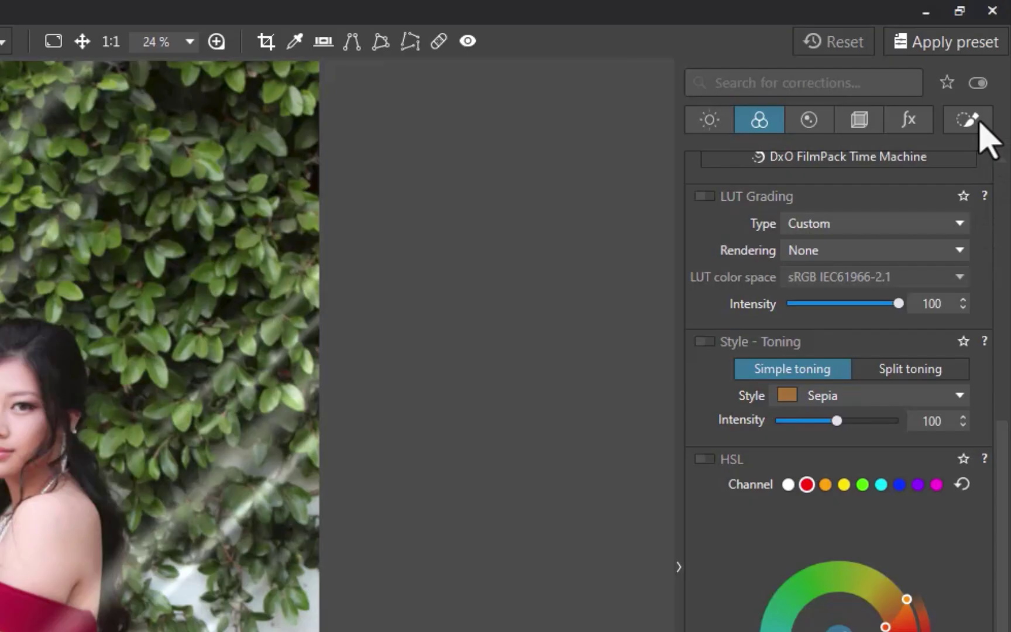
Switch to the Local Adjustments palette and scroll up to its section.
{"action": "left_click", "coordinate": [980, 122]}
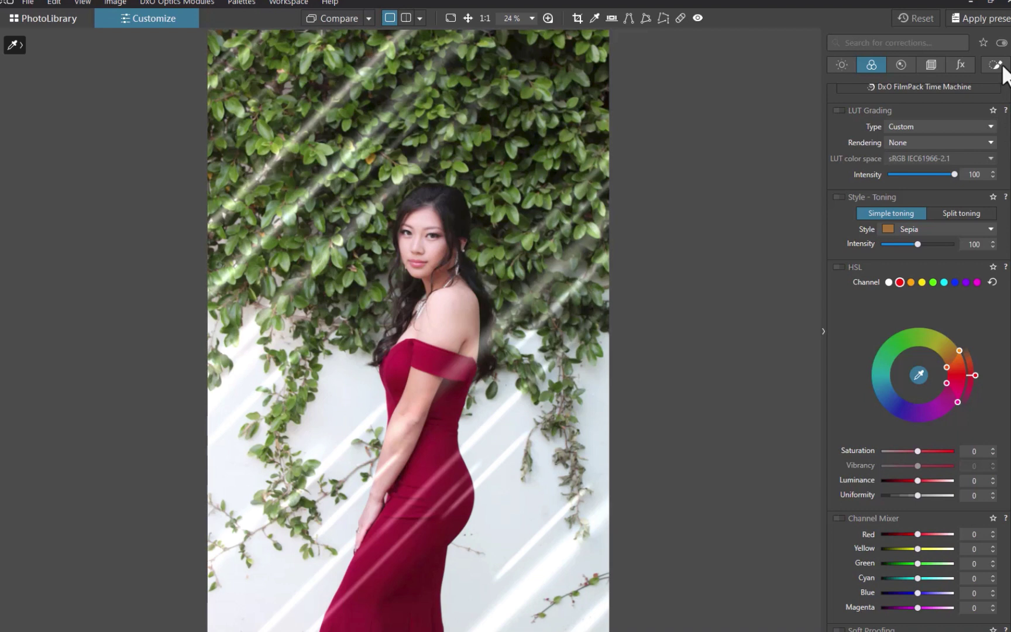
{"action": "left_click", "coordinate": [1001, 66]}
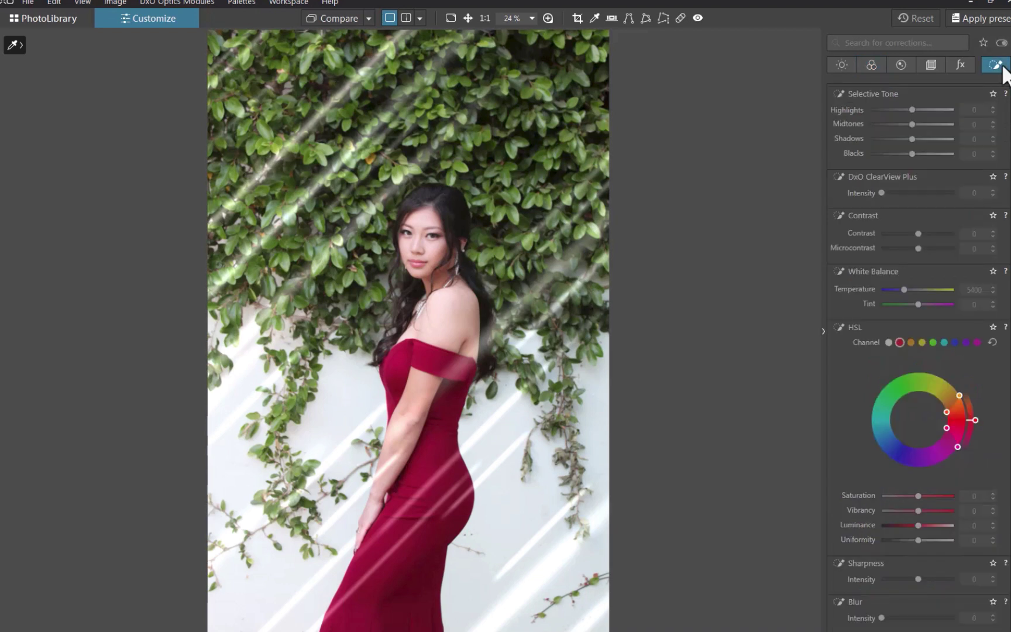
{"action": "scroll", "coordinate": [986, 149], "scroll_direction": "up", "scroll_amount": 5}
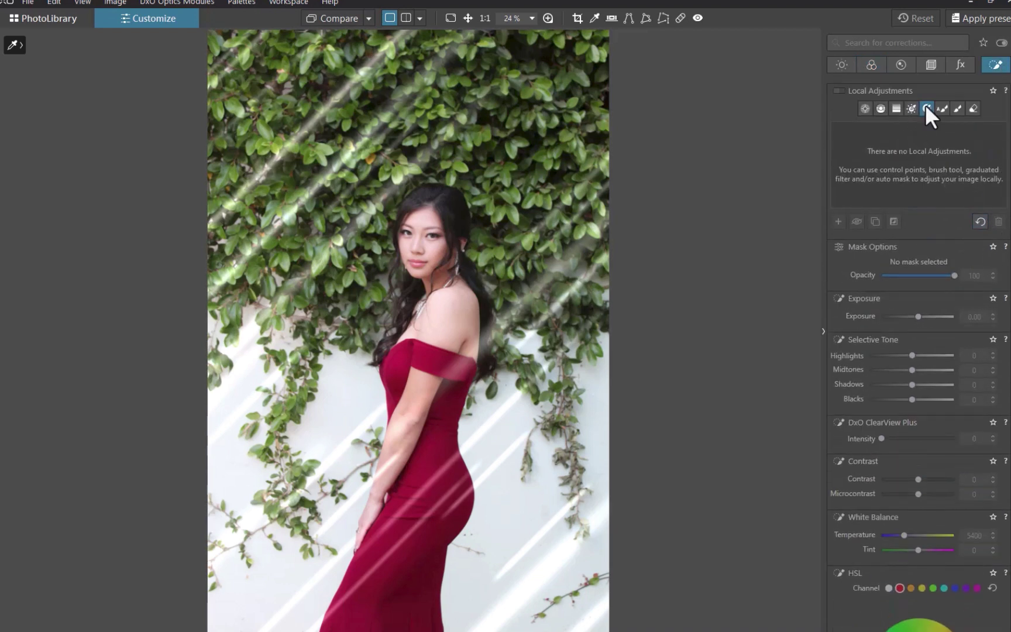
{"action": "left_click", "coordinate": [924, 105]}
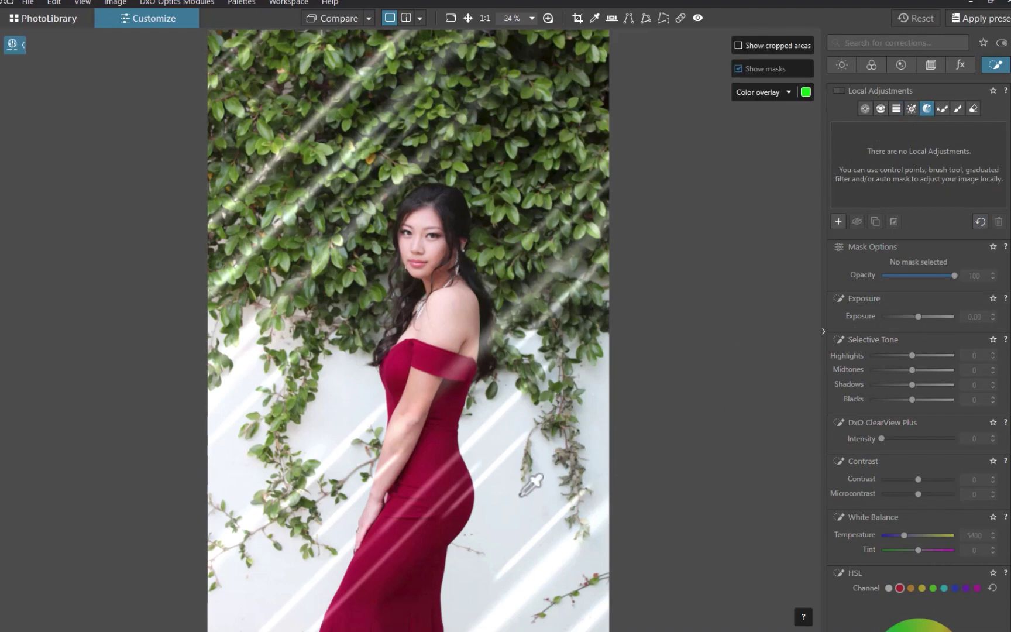
{"action": "scroll", "coordinate": [457, 375], "scroll_direction": "up", "scroll_amount": 4}
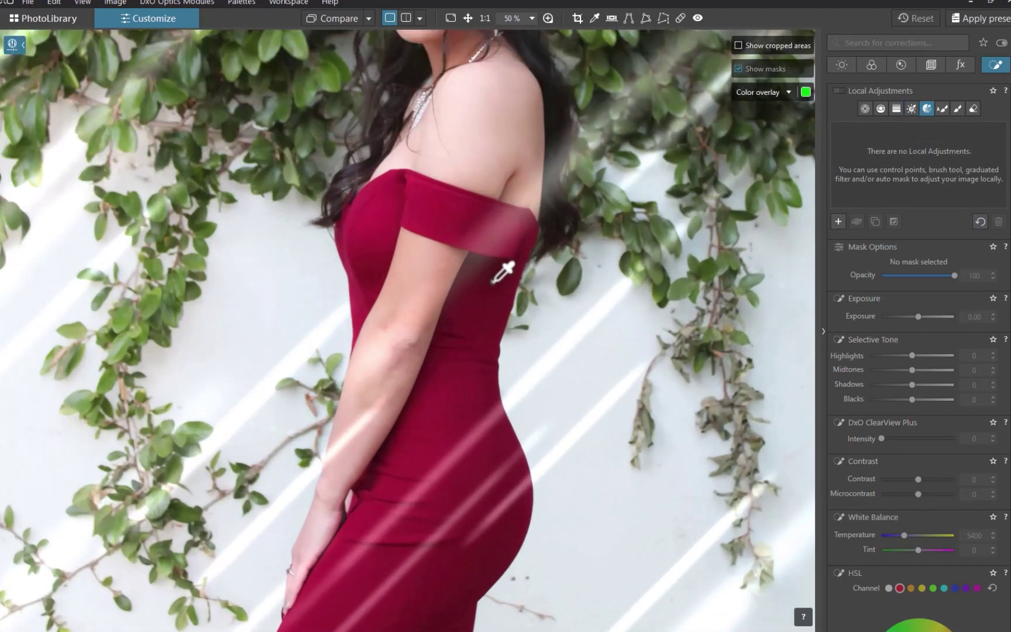
{"action": "left_click", "coordinate": [493, 280]}
{"action": "scroll", "coordinate": [458, 459], "scroll_direction": "down", "scroll_amount": 2}
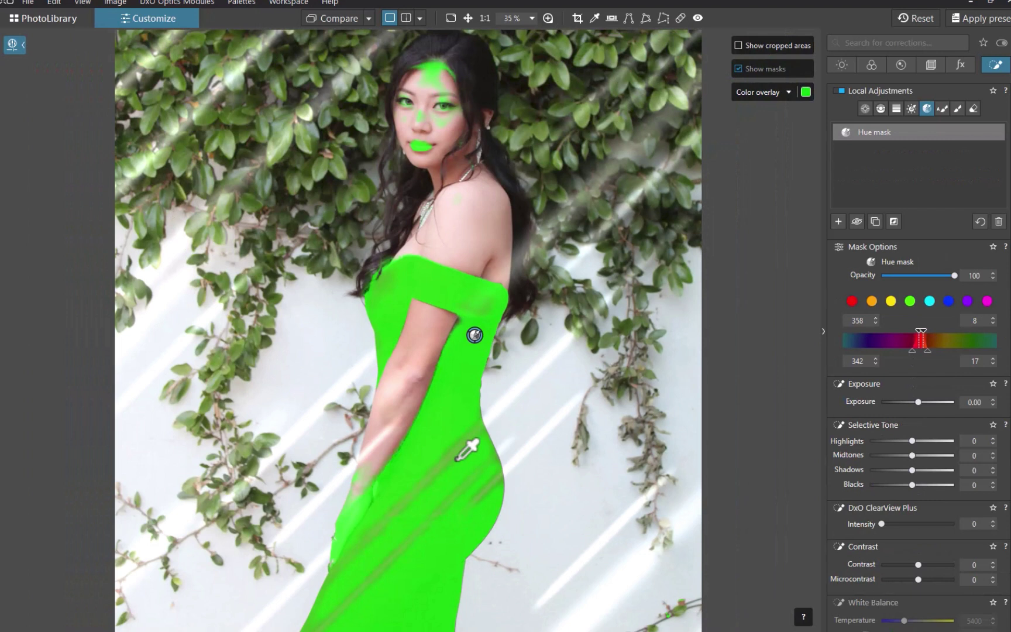
{"action": "left_click_drag", "start_coordinate": [927, 349], "coordinate": [906, 350]}
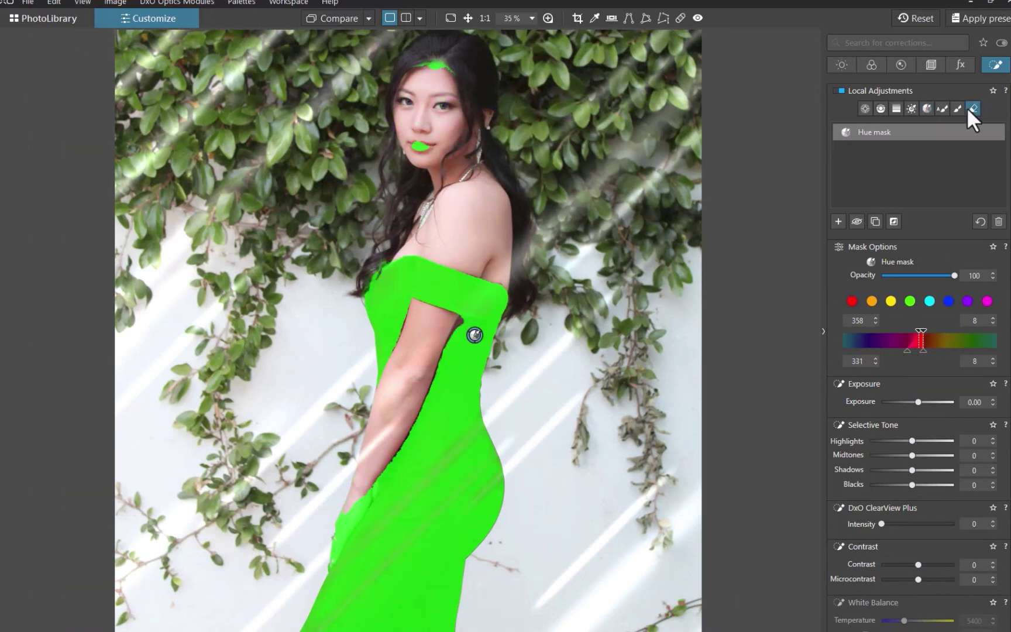
{"action": "left_click", "coordinate": [972, 108]}
{"action": "mouse_move", "coordinate": [450, 38]}
{"action": "left_mouse_down"}
{"action": "mouse_move", "coordinate": [454, 63]}
{"action": "mouse_move", "coordinate": [403, 66]}
{"action": "mouse_move", "coordinate": [426, 75]}
{"action": "mouse_move", "coordinate": [448, 129]}
{"action": "mouse_move", "coordinate": [424, 136]}
{"action": "mouse_move", "coordinate": [432, 146]}
{"action": "mouse_move", "coordinate": [398, 152]}
{"action": "left_mouse_up"}
{"action": "scroll", "coordinate": [324, 237], "scroll_direction": "up", "scroll_amount": 2}
{"action": "scroll", "coordinate": [324, 239], "scroll_direction": "up", "scroll_amount": 1}
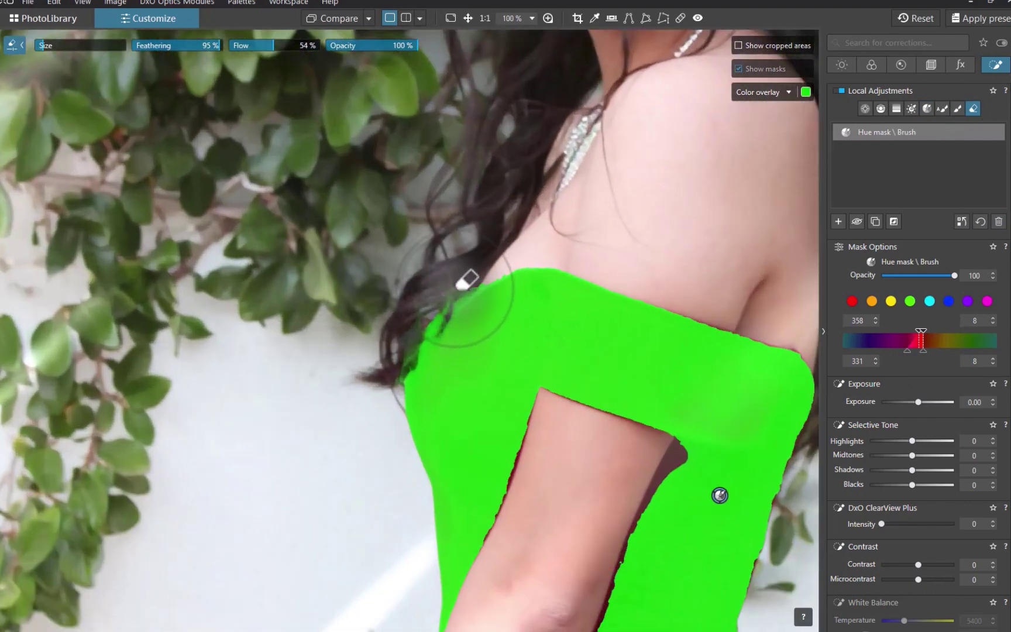
{"action": "left_click_drag", "start_coordinate": [311, 406], "coordinate": [348, 264]}
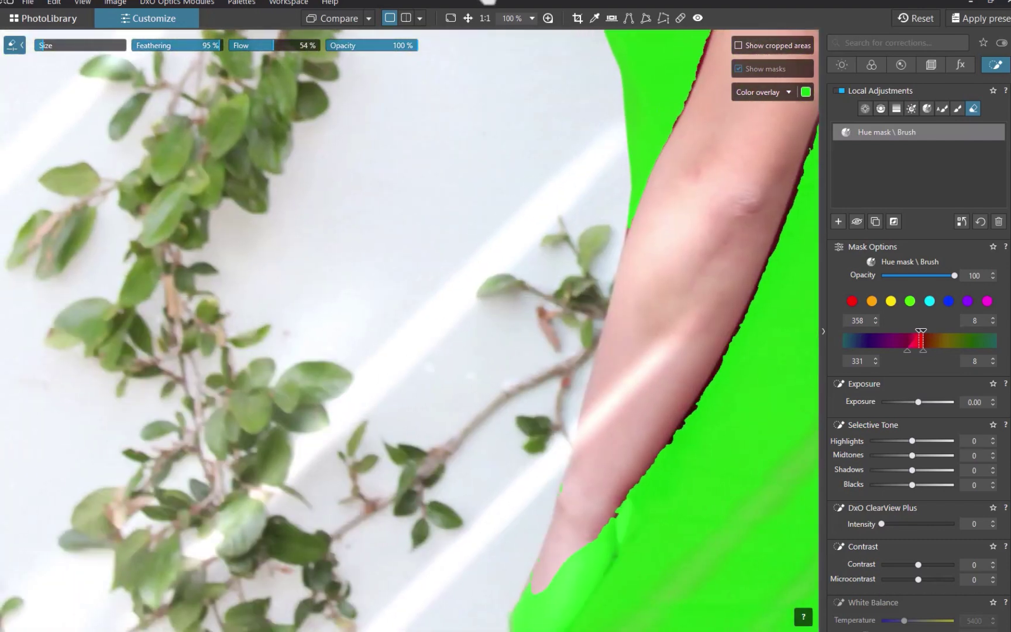
{"action": "left_click", "coordinate": [980, 221]}
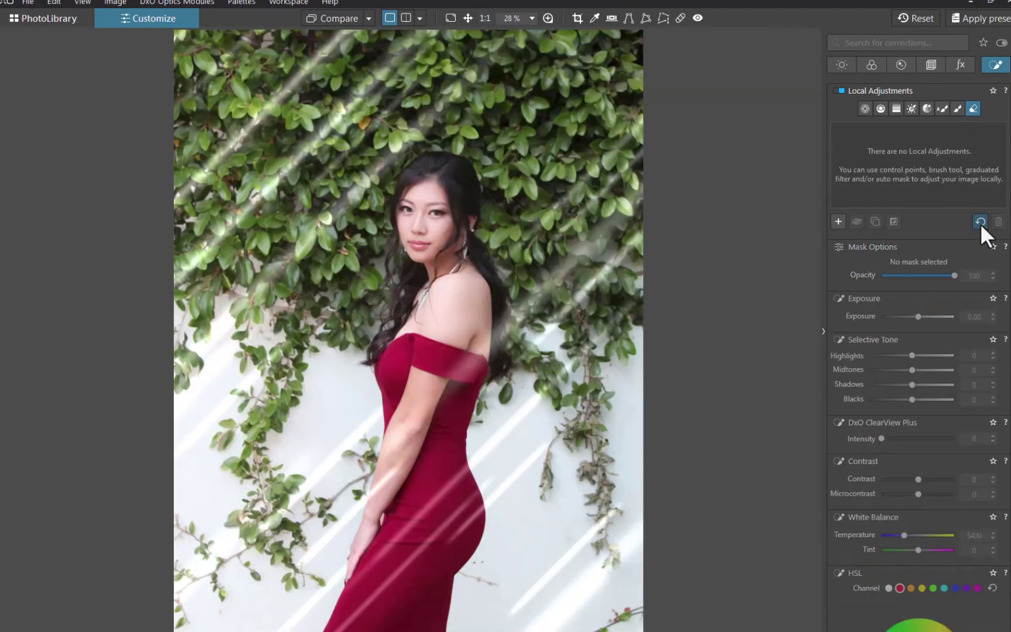
Place a control point on the dress and add mask points down the torso.
{"action": "left_click", "coordinate": [864, 108]}
{"action": "left_click", "coordinate": [438, 354]}
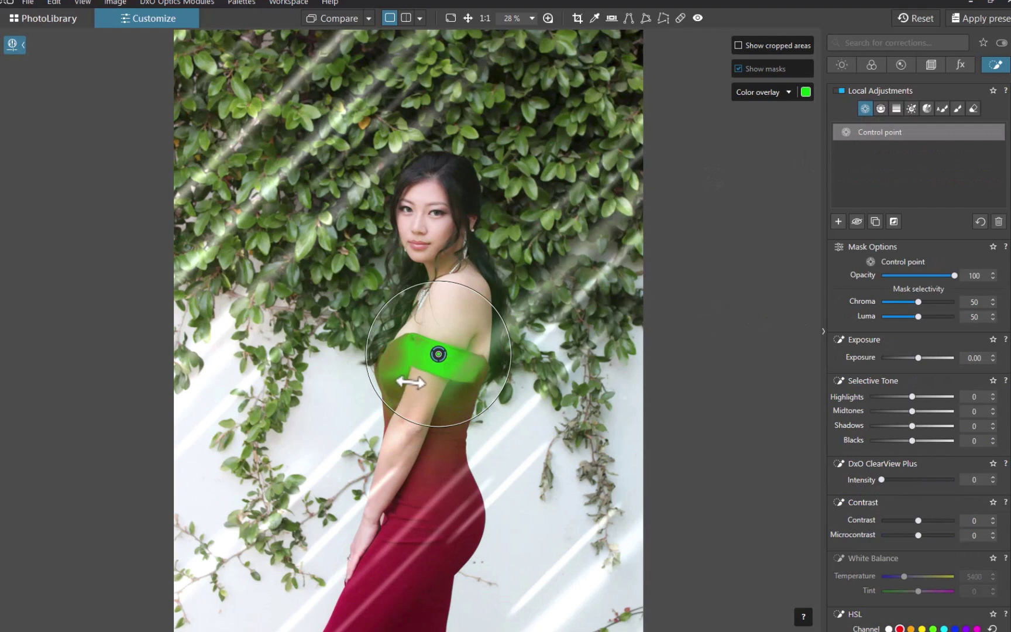
{"action": "left_click", "coordinate": [398, 364]}
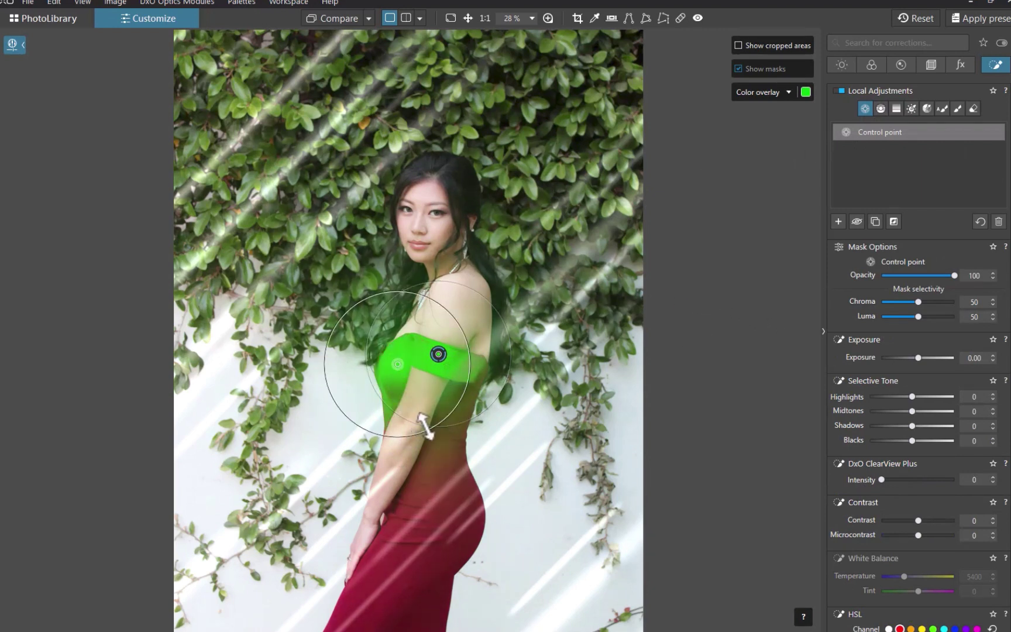
{"action": "left_click", "coordinate": [456, 440]}
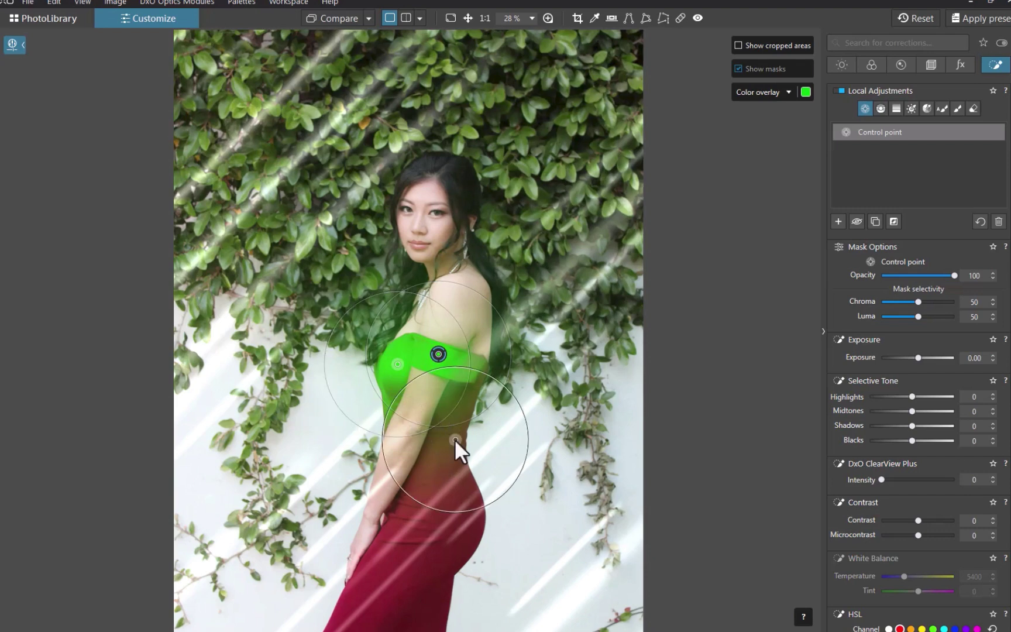
{"action": "left_click", "coordinate": [451, 491]}
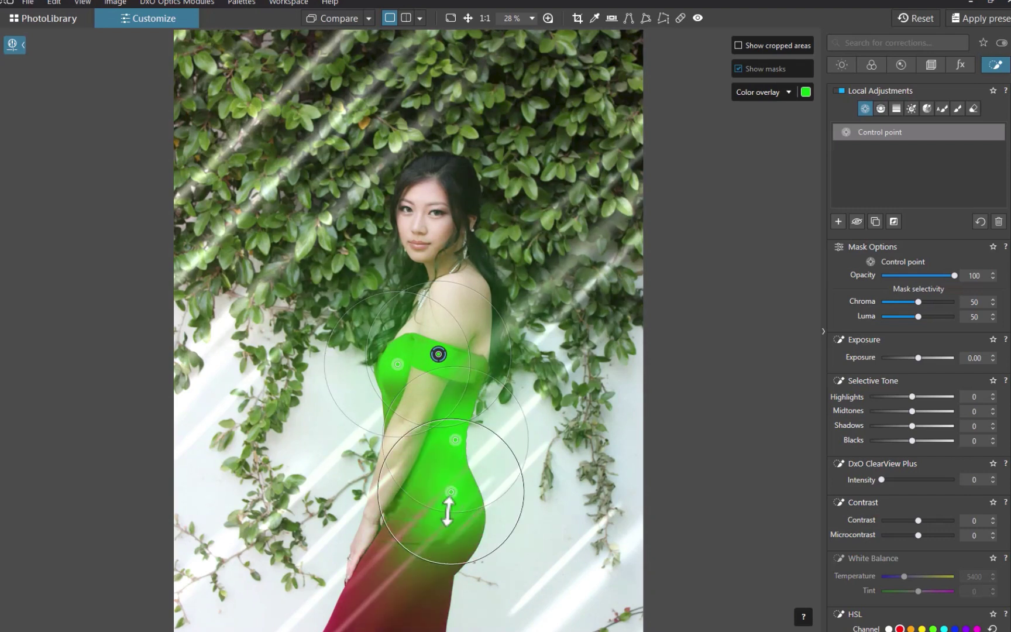
{"action": "left_click", "coordinate": [427, 538]}
Extend the control-point mask to the dress hem and raise its Chroma selectivity.
{"action": "scroll", "coordinate": [424, 552], "scroll_direction": "down", "scroll_amount": 1}
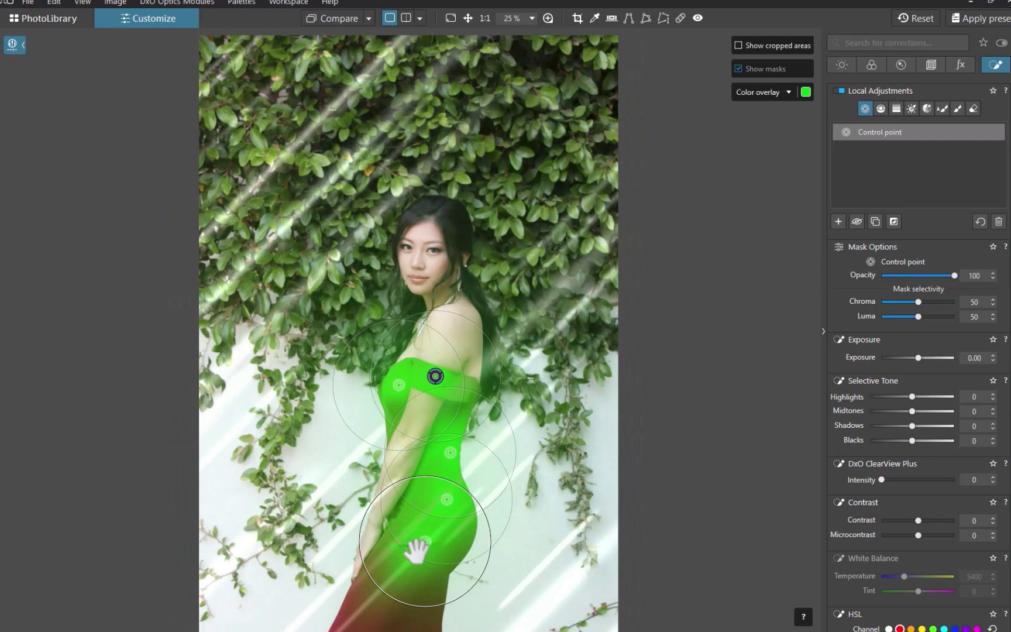
{"action": "left_click_drag", "start_coordinate": [415, 548], "coordinate": [429, 465]}
{"action": "left_click", "coordinate": [410, 543]}
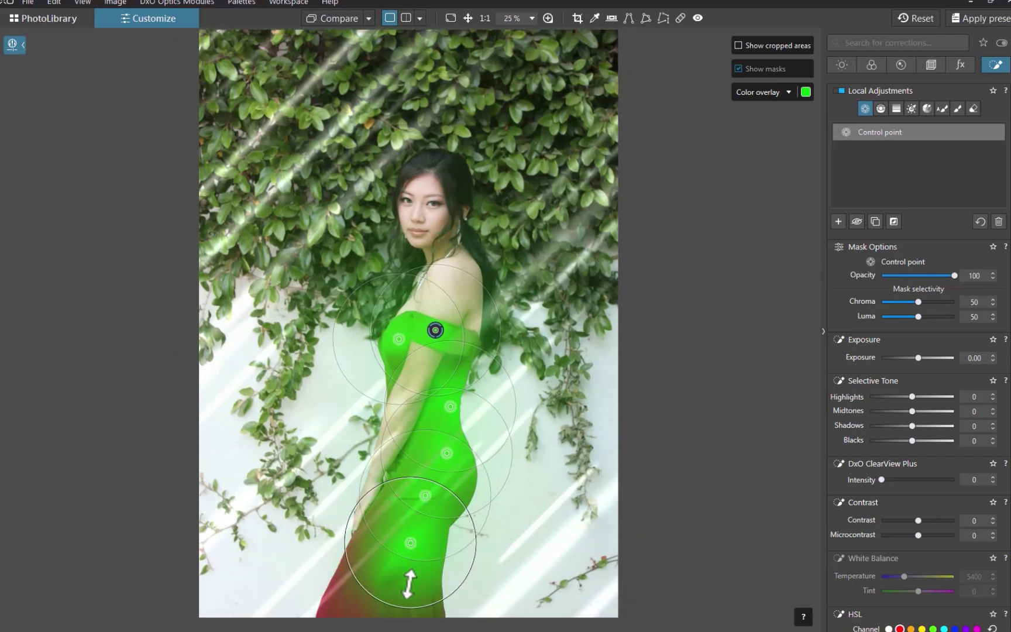
{"action": "left_click", "coordinate": [375, 568]}
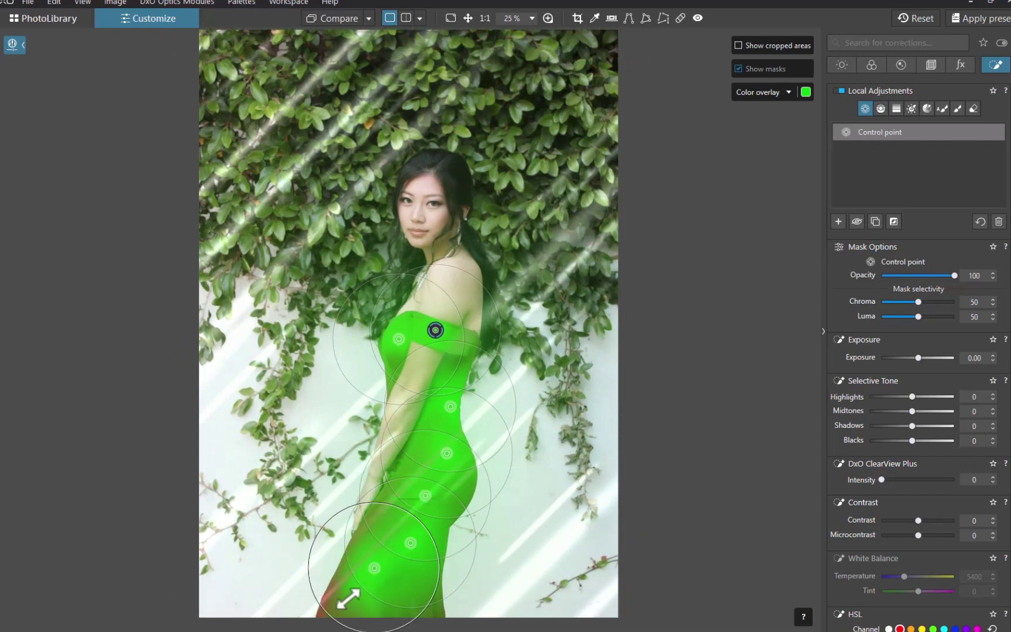
{"action": "left_click", "coordinate": [351, 597]}
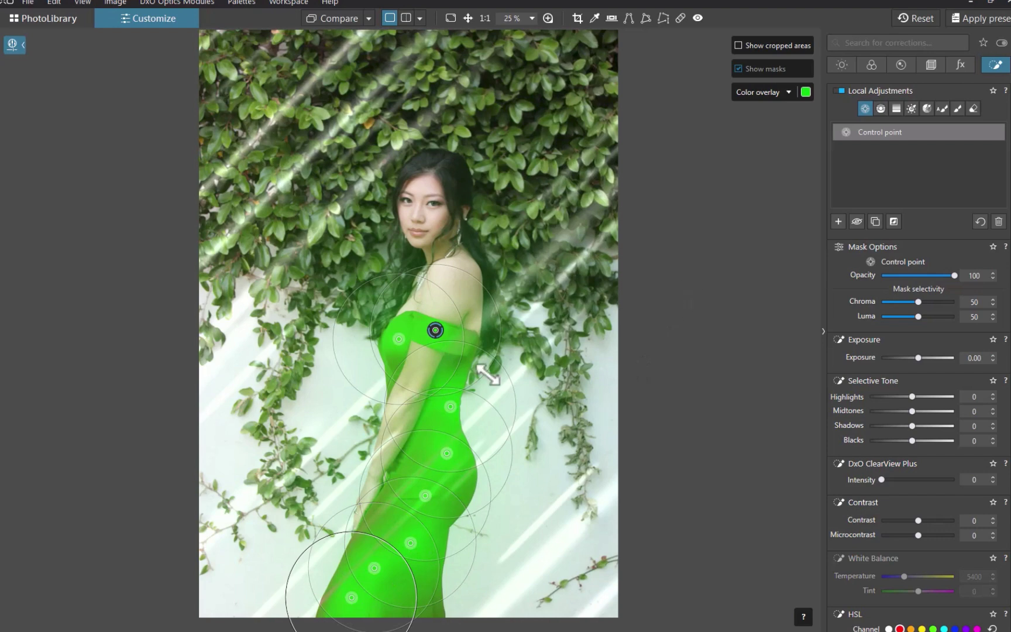
{"action": "scroll", "coordinate": [457, 373], "scroll_direction": "up", "scroll_amount": 1}
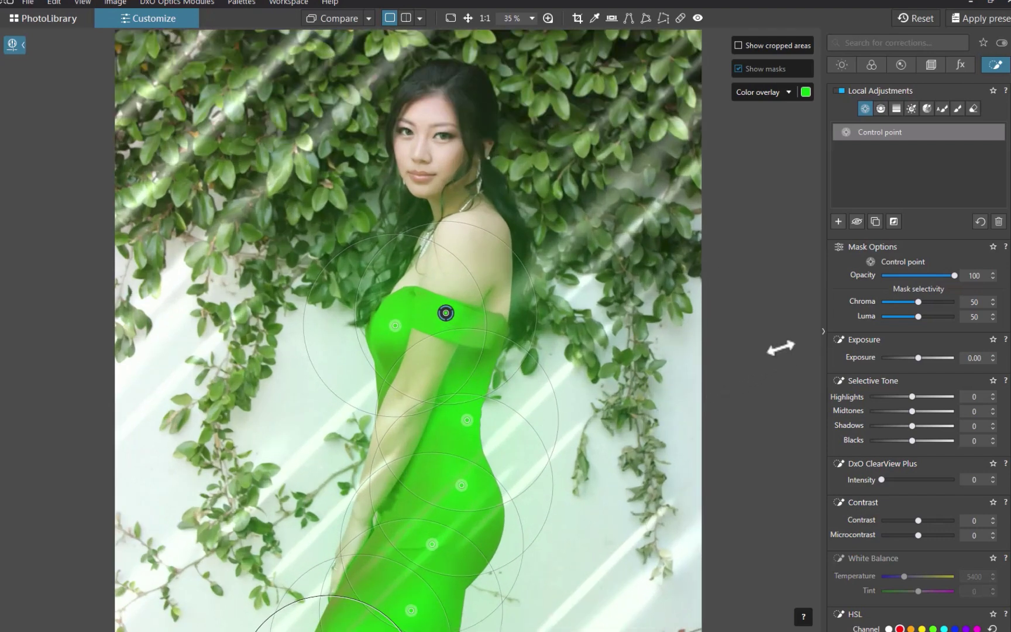
{"action": "left_click_drag", "start_coordinate": [916, 301], "coordinate": [926, 299]}
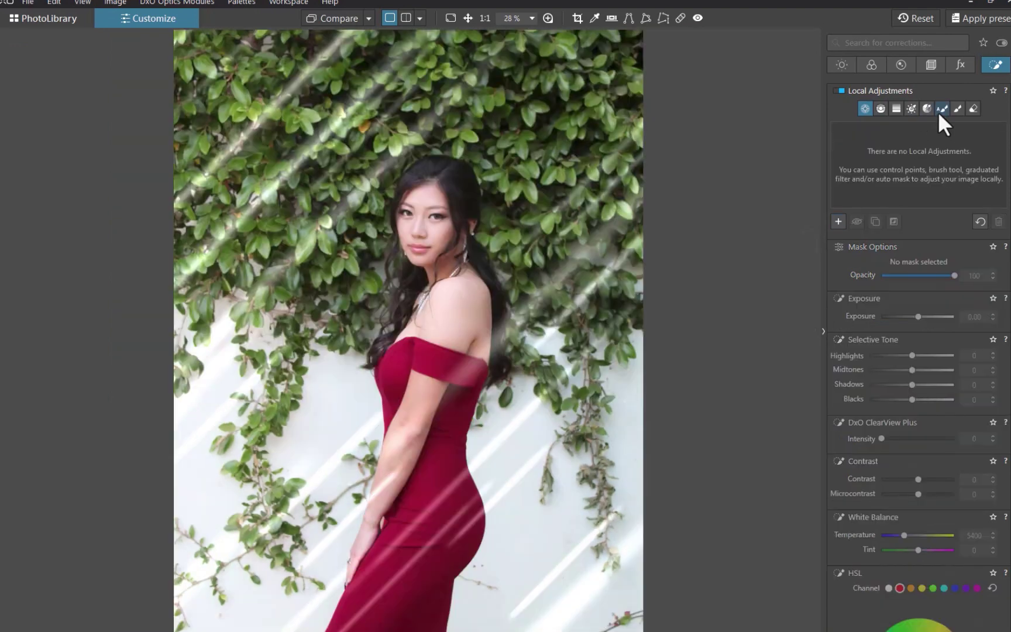
Paint an auto mask over the dress from the hip up to the bodice.
{"action": "left_click", "coordinate": [941, 108]}
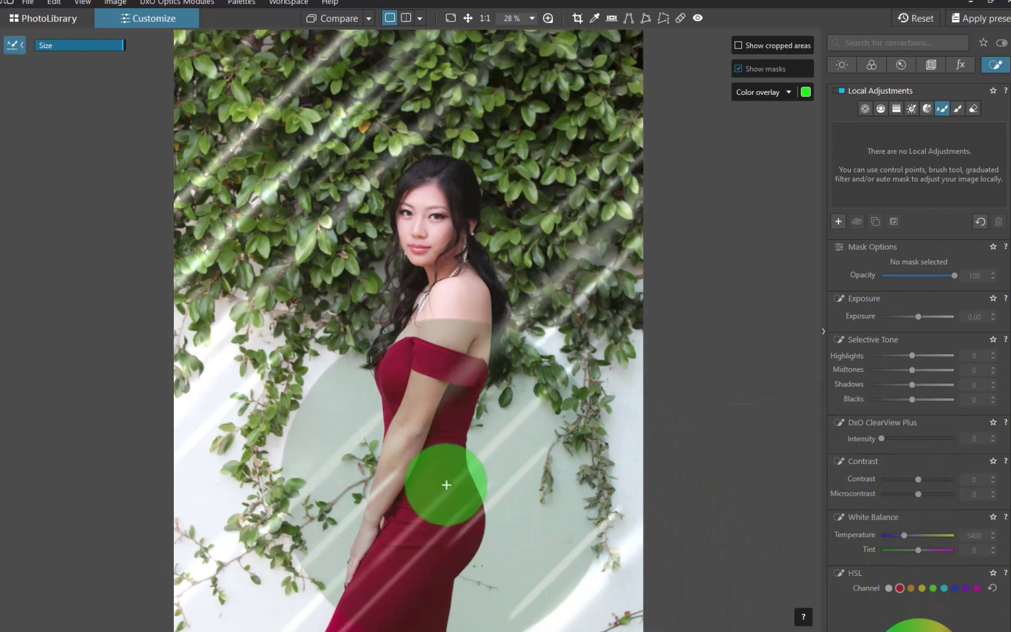
{"action": "mouse_move", "coordinate": [447, 484]}
{"action": "left_mouse_down"}
{"action": "mouse_move", "coordinate": [400, 608]}
{"action": "mouse_move", "coordinate": [397, 592]}
{"action": "left_mouse_up"}
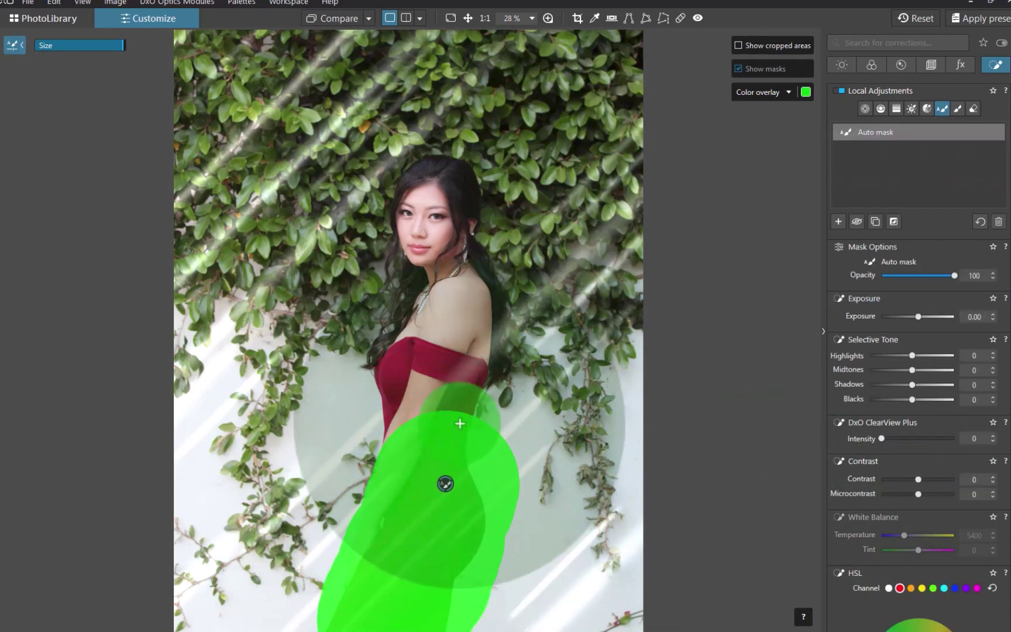
{"action": "scroll", "coordinate": [445, 483], "scroll_direction": "up", "scroll_amount": 5}
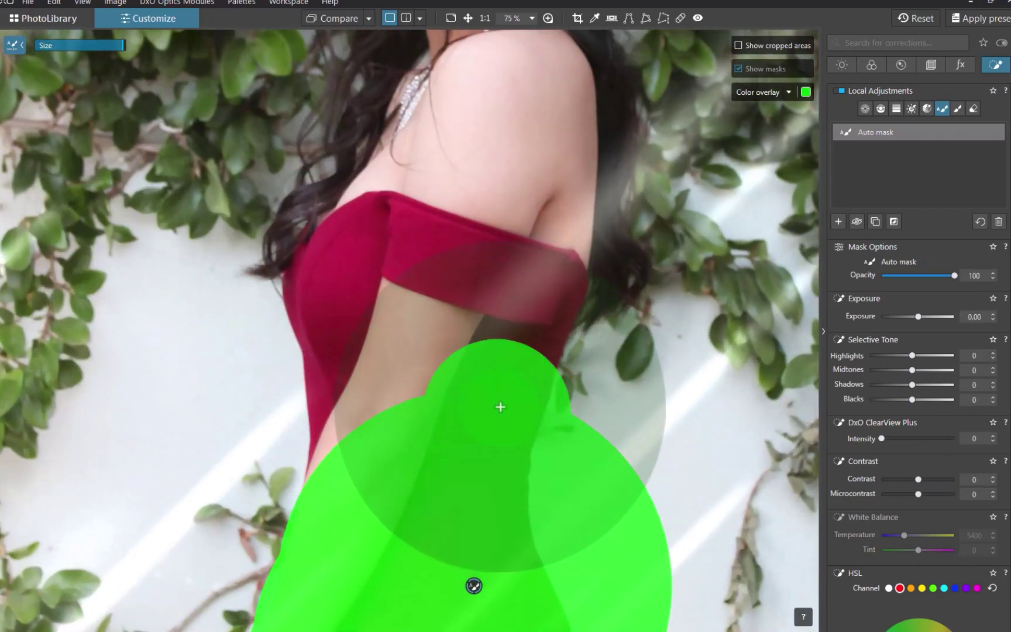
{"action": "mouse_move", "coordinate": [500, 406]}
{"action": "left_mouse_down"}
{"action": "mouse_move", "coordinate": [548, 300]}
{"action": "mouse_move", "coordinate": [427, 246]}
{"action": "mouse_move", "coordinate": [393, 242]}
{"action": "mouse_move", "coordinate": [365, 248]}
{"action": "mouse_move", "coordinate": [338, 281]}
{"action": "mouse_move", "coordinate": [319, 394]}
{"action": "left_mouse_up"}
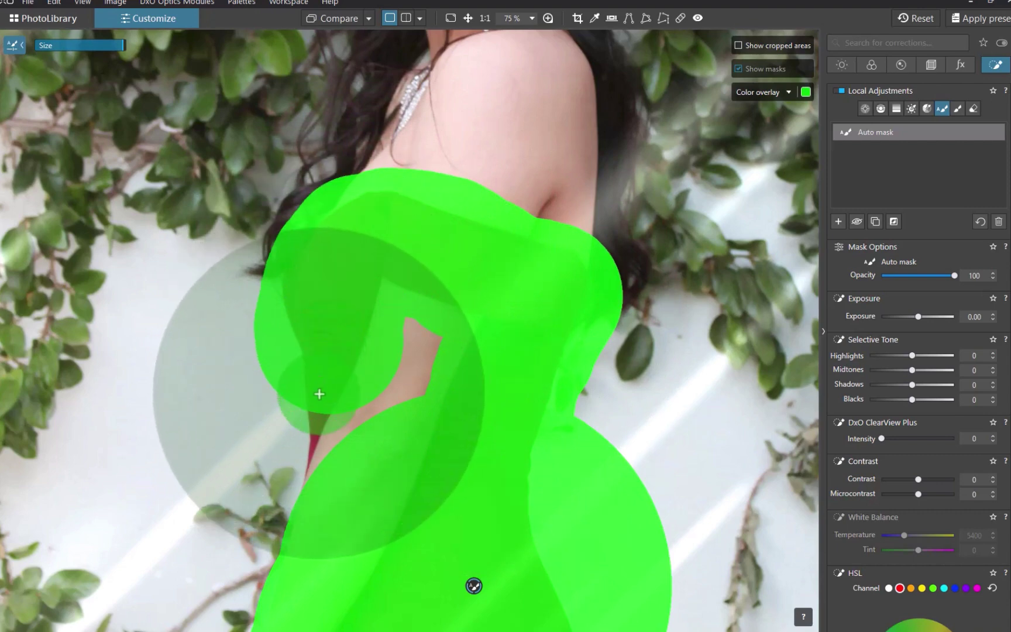
Extend the auto mask down the thin strip beside the arm and over the dress bottom.
{"action": "scroll", "coordinate": [319, 394], "scroll_direction": "up", "scroll_amount": 8}
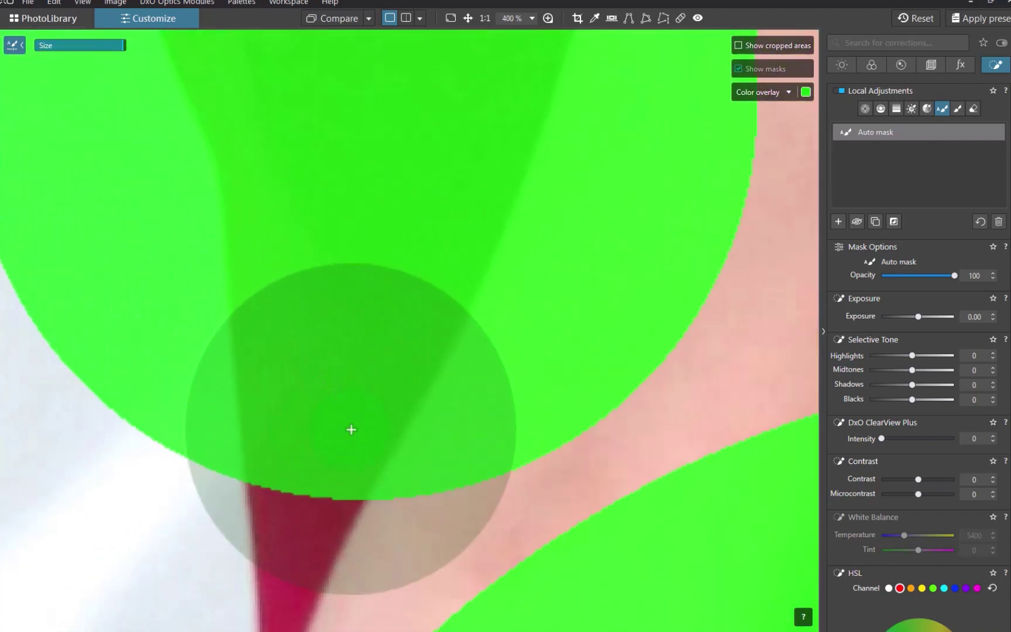
{"action": "mouse_move", "coordinate": [345, 406]}
{"action": "left_mouse_down"}
{"action": "mouse_move", "coordinate": [414, 218]}
{"action": "mouse_move", "coordinate": [384, 294]}
{"action": "mouse_move", "coordinate": [376, 289]}
{"action": "mouse_move", "coordinate": [354, 398]}
{"action": "mouse_move", "coordinate": [369, 421]}
{"action": "mouse_move", "coordinate": [376, 316]}
{"action": "mouse_move", "coordinate": [372, 355]}
{"action": "left_mouse_up"}
{"action": "scroll", "coordinate": [354, 402], "scroll_direction": "up", "scroll_amount": 3}
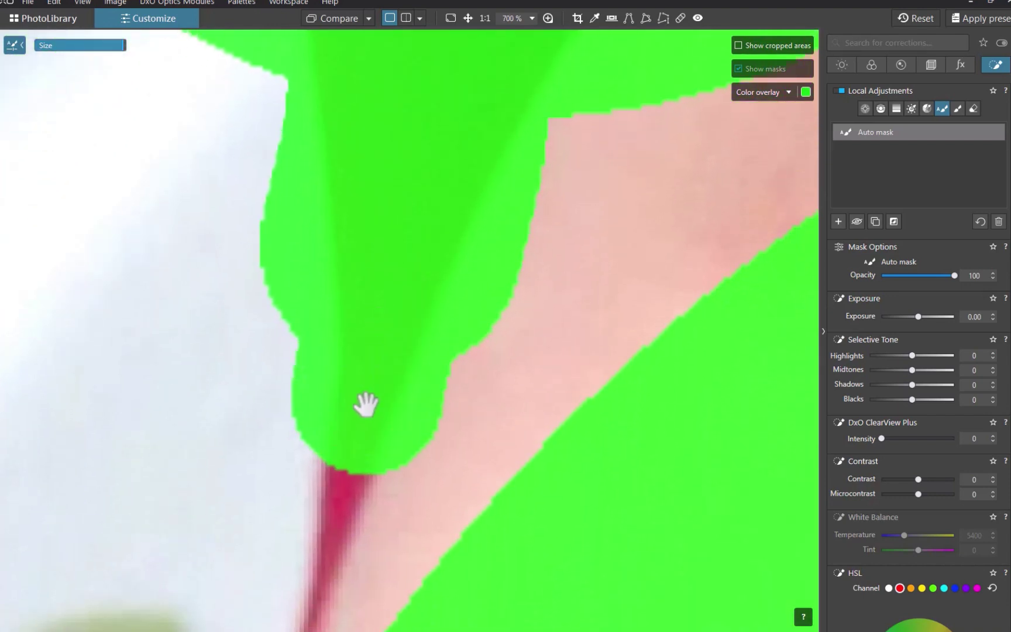
{"action": "scroll", "coordinate": [358, 433], "scroll_direction": "down", "scroll_amount": 5}
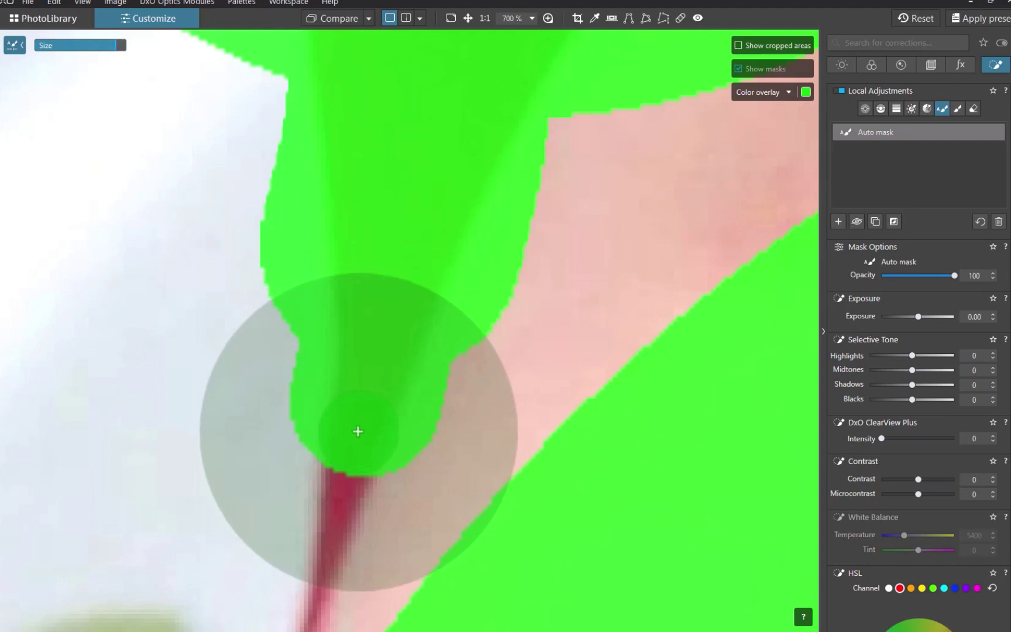
{"action": "scroll", "coordinate": [345, 439], "scroll_direction": "down", "scroll_amount": 2}
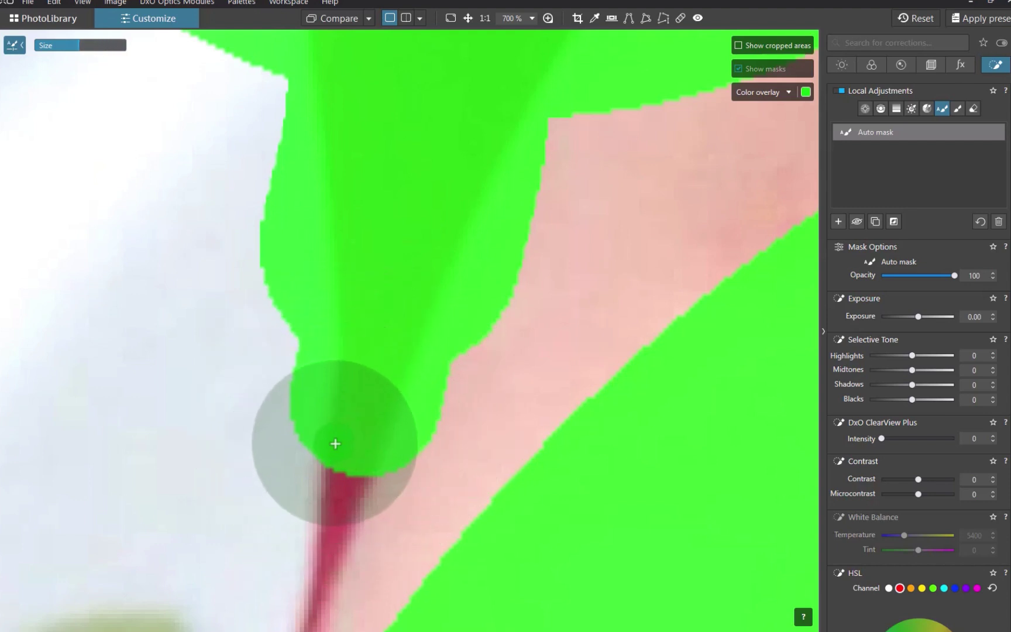
{"action": "mouse_move", "coordinate": [334, 442]}
{"action": "left_mouse_down"}
{"action": "mouse_move", "coordinate": [356, 449]}
{"action": "mouse_move", "coordinate": [334, 532]}
{"action": "left_mouse_up"}
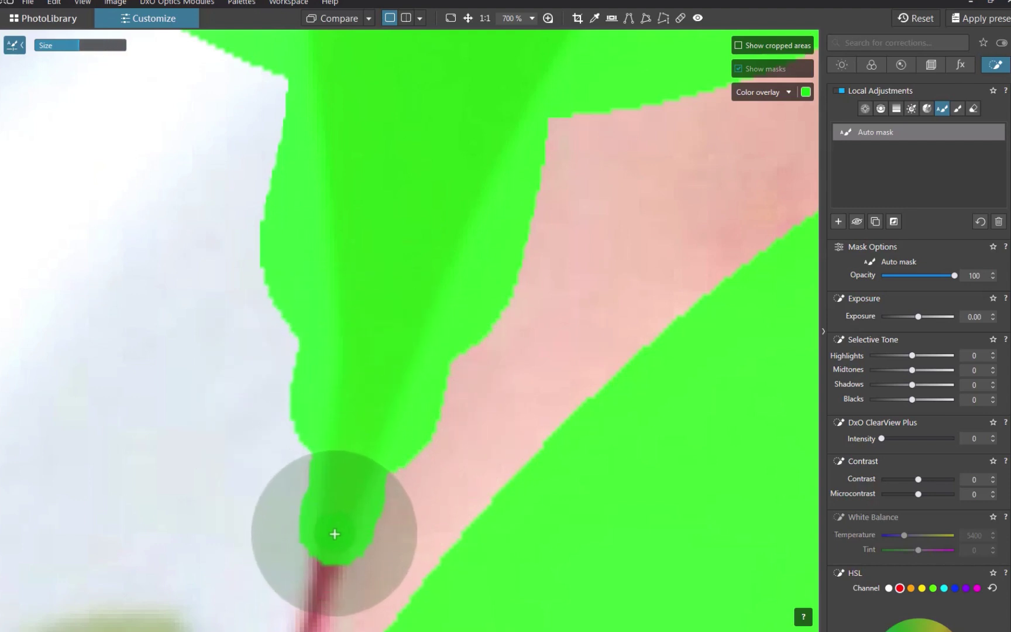
{"action": "key", "text": "ctrl+minus"}
{"action": "key", "text": "ctrl+minus"}
{"action": "key", "text": "ctrl+minus"}
{"action": "key", "text": "ctrl+minus"}
{"action": "key", "text": "ctrl+minus"}
{"action": "key", "text": "ctrl+minus"}
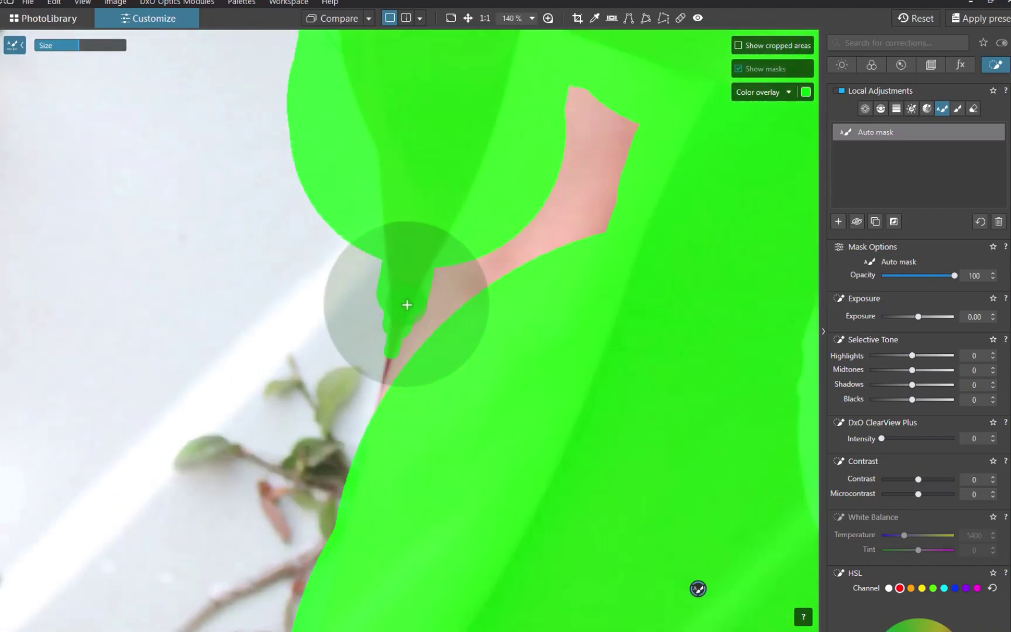
{"action": "key", "text": "ctrl+minus"}
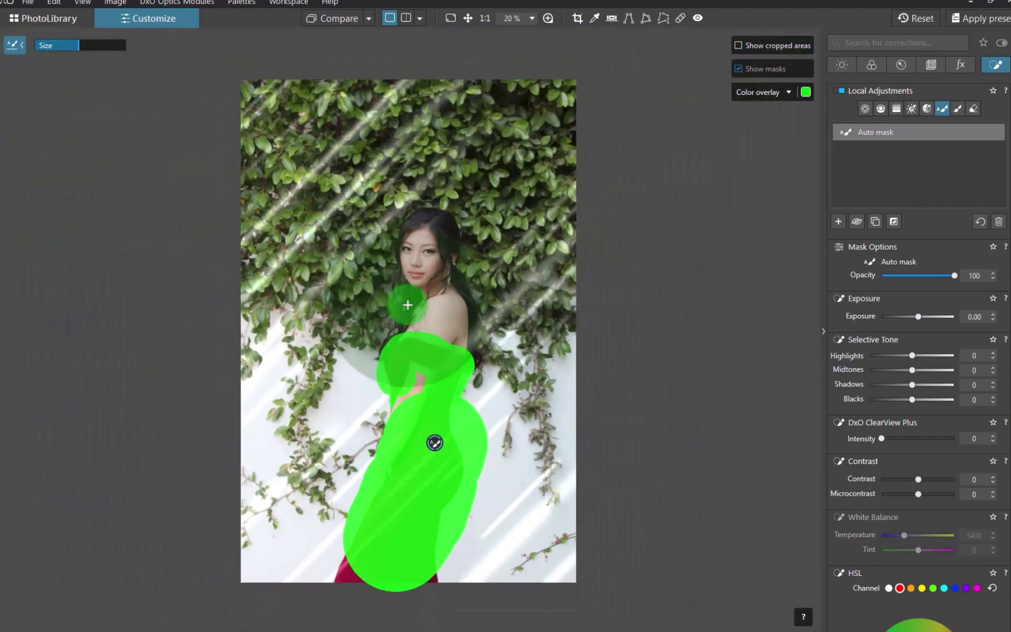
{"action": "mouse_move", "coordinate": [365, 559]}
{"action": "left_mouse_down"}
{"action": "mouse_move", "coordinate": [362, 582]}
{"action": "mouse_move", "coordinate": [375, 569]}
{"action": "mouse_move", "coordinate": [412, 585]}
{"action": "left_mouse_up"}
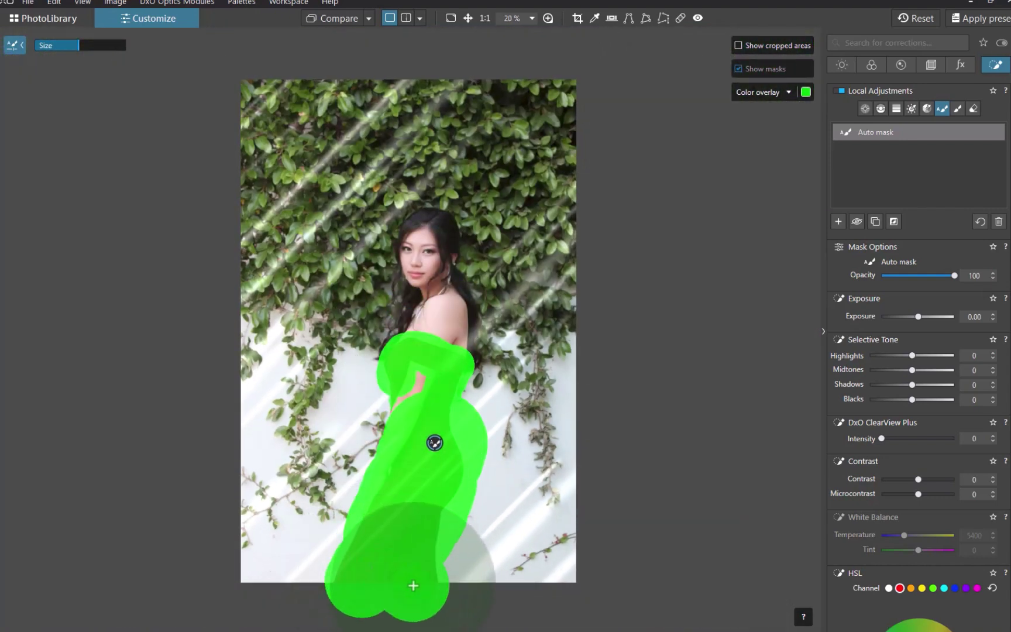
{"action": "key", "text": "ctrl+plus"}
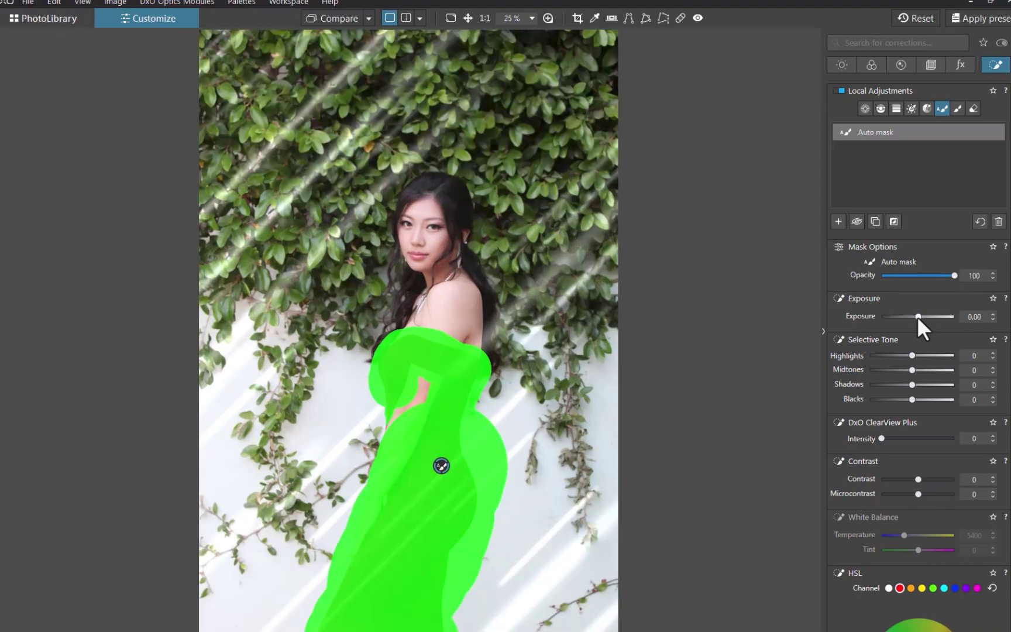
{"action": "left_click_drag", "start_coordinate": [917, 315], "coordinate": [934, 331]}
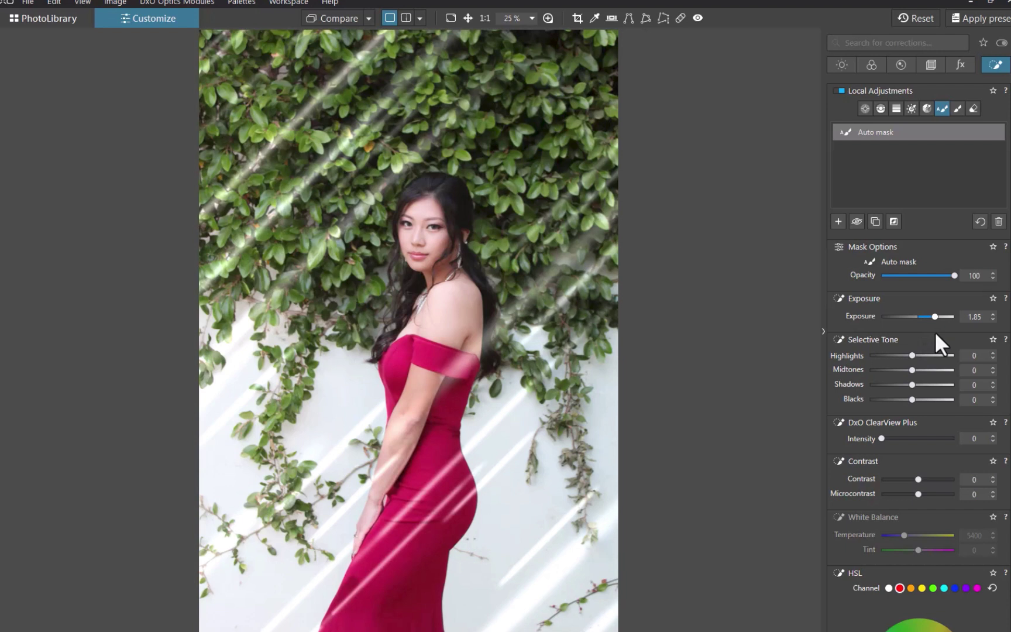
{"action": "left_click_drag", "start_coordinate": [374, 566], "coordinate": [358, 601]}
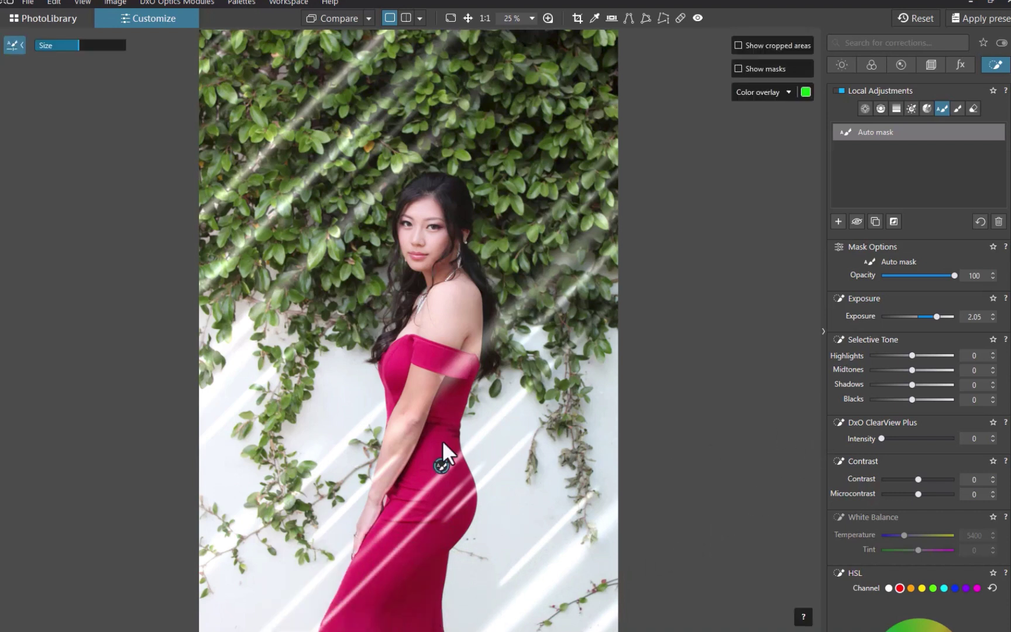
{"action": "left_click", "coordinate": [442, 463]}
{"action": "scroll", "coordinate": [966, 506], "scroll_direction": "down", "scroll_amount": 3}
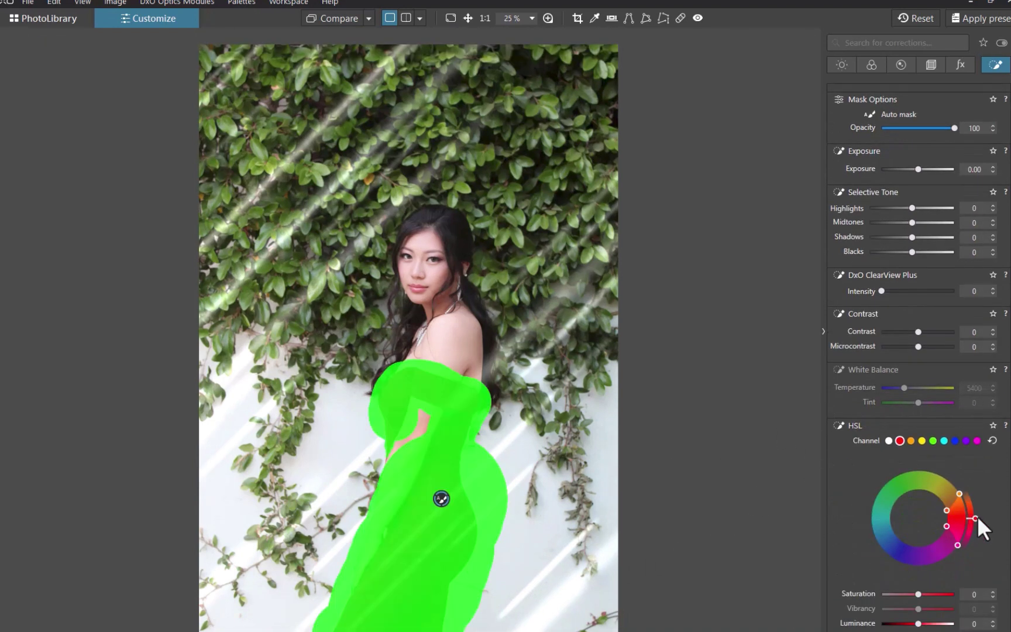
Shift the masked dress's hue to blue-purple, with saturation 14 and luminance 19.
{"action": "left_click_drag", "start_coordinate": [975, 518], "coordinate": [933, 592]}
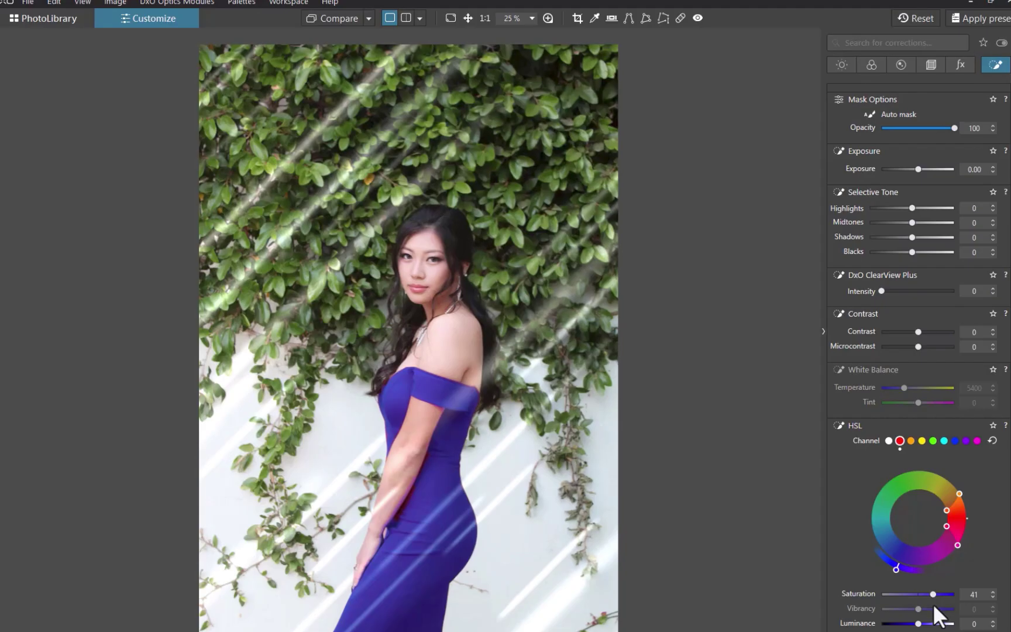
{"action": "scroll", "coordinate": [932, 602], "scroll_direction": "down", "scroll_amount": 1}
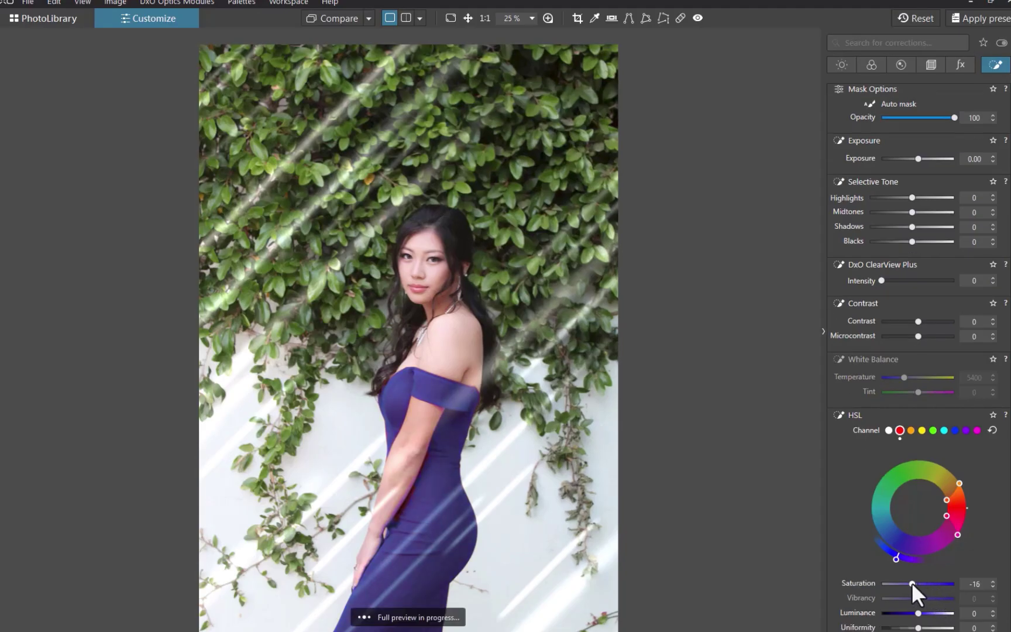
{"action": "left_click_drag", "start_coordinate": [911, 582], "coordinate": [922, 579]}
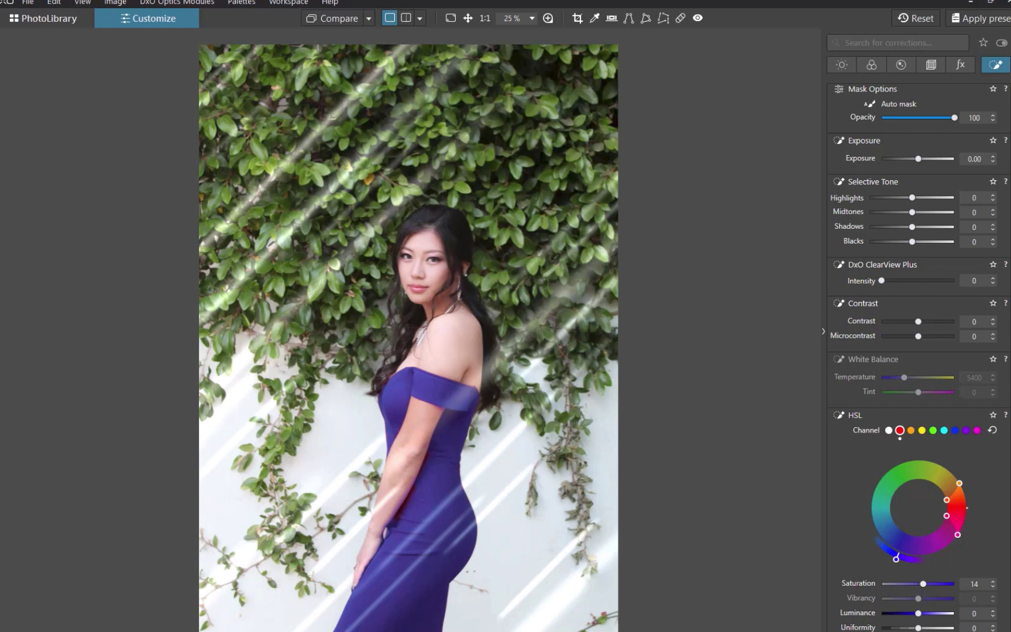
{"action": "left_click_drag", "start_coordinate": [918, 614], "coordinate": [926, 612]}
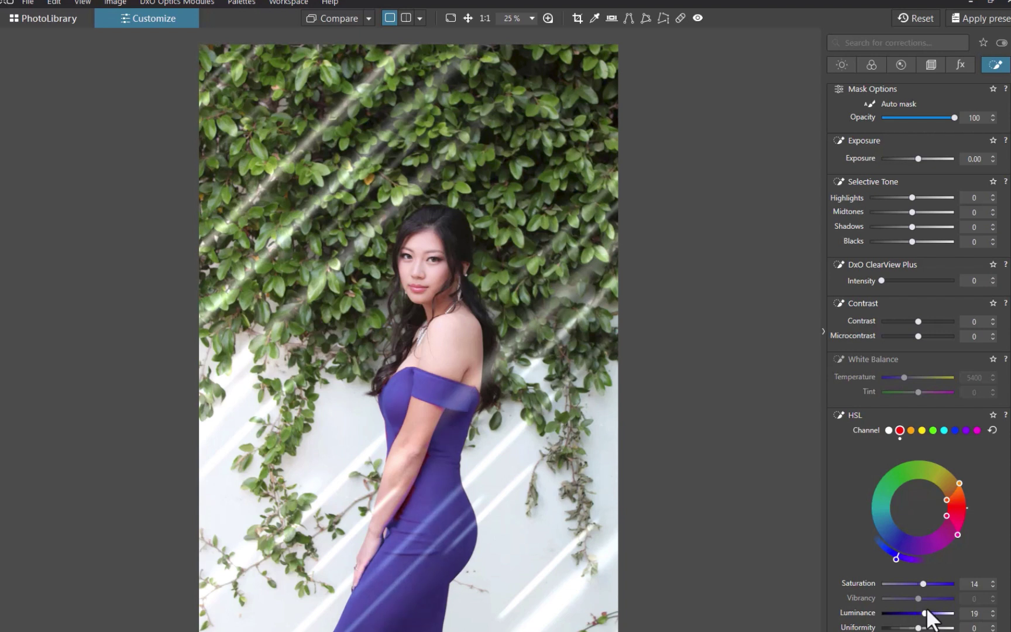
{"action": "left_click", "coordinate": [871, 64]}
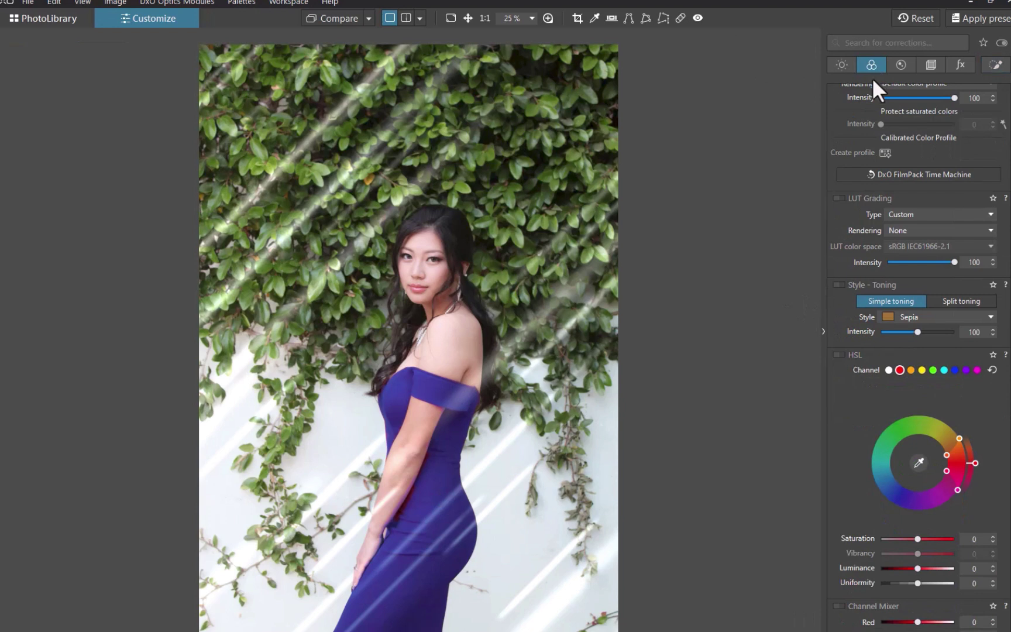
Shift the green HSL channel's hue so the ivy leaves turn reddish-brown.
{"action": "left_click", "coordinate": [932, 370]}
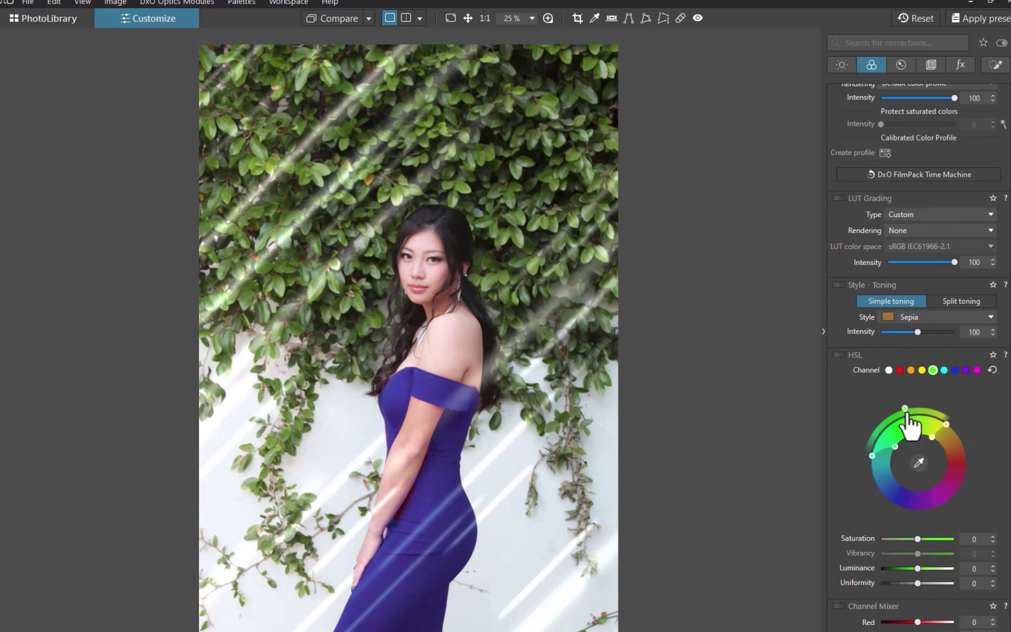
{"action": "left_click_drag", "start_coordinate": [906, 410], "coordinate": [947, 414]}
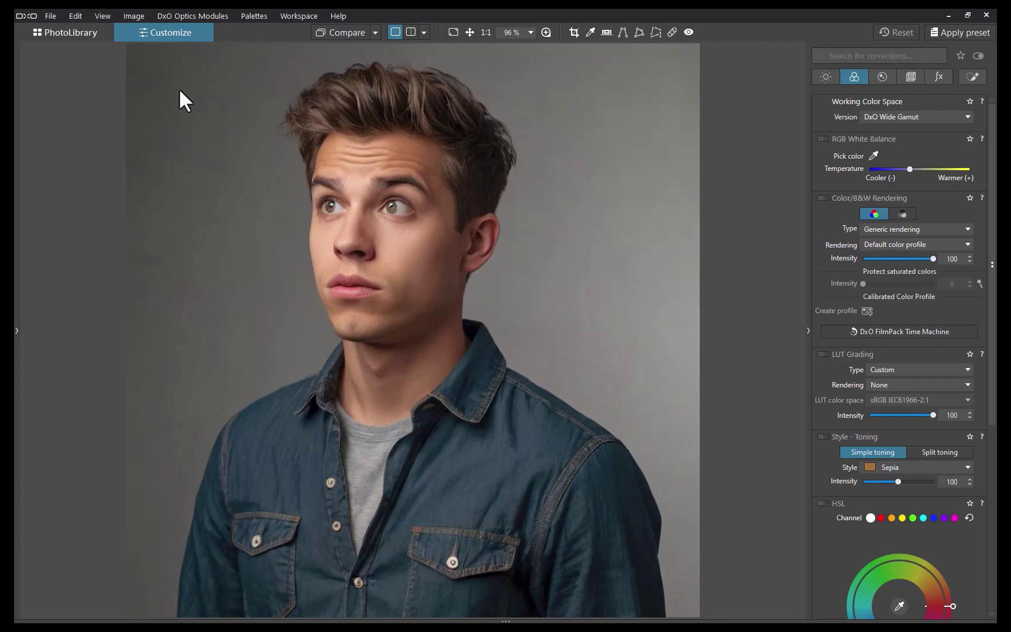
Place several control points over the man's hair, spreading and adjusting their radii to cover it.
{"action": "left_click", "coordinate": [972, 76]}
{"action": "left_click", "coordinate": [848, 119]}
{"action": "left_click", "coordinate": [485, 189]}
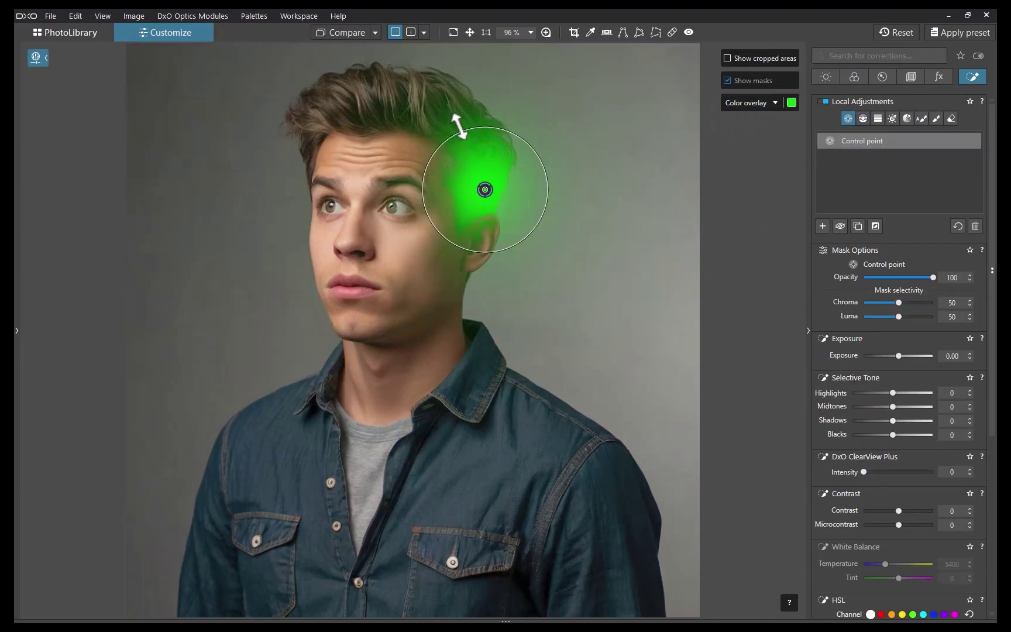
{"action": "mouse_move", "coordinate": [485, 190]}
{"action": "left_mouse_down"}
{"action": "mouse_move", "coordinate": [483, 145]}
{"action": "mouse_move", "coordinate": [424, 111]}
{"action": "mouse_move", "coordinate": [349, 115]}
{"action": "mouse_move", "coordinate": [368, 90]}
{"action": "mouse_move", "coordinate": [309, 130]}
{"action": "left_mouse_up"}
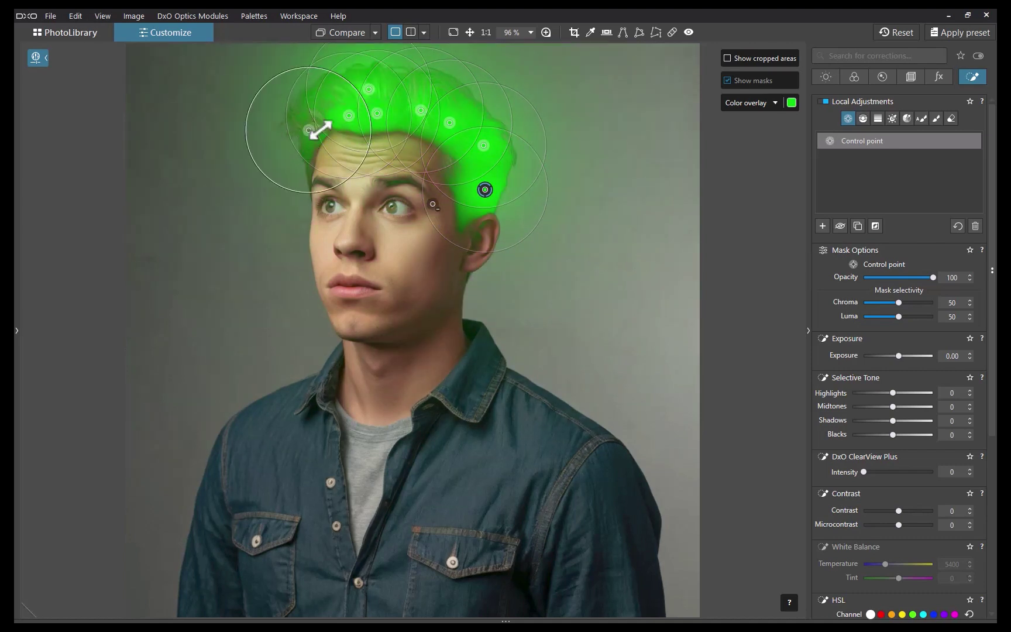
{"action": "left_click", "coordinate": [485, 59]}
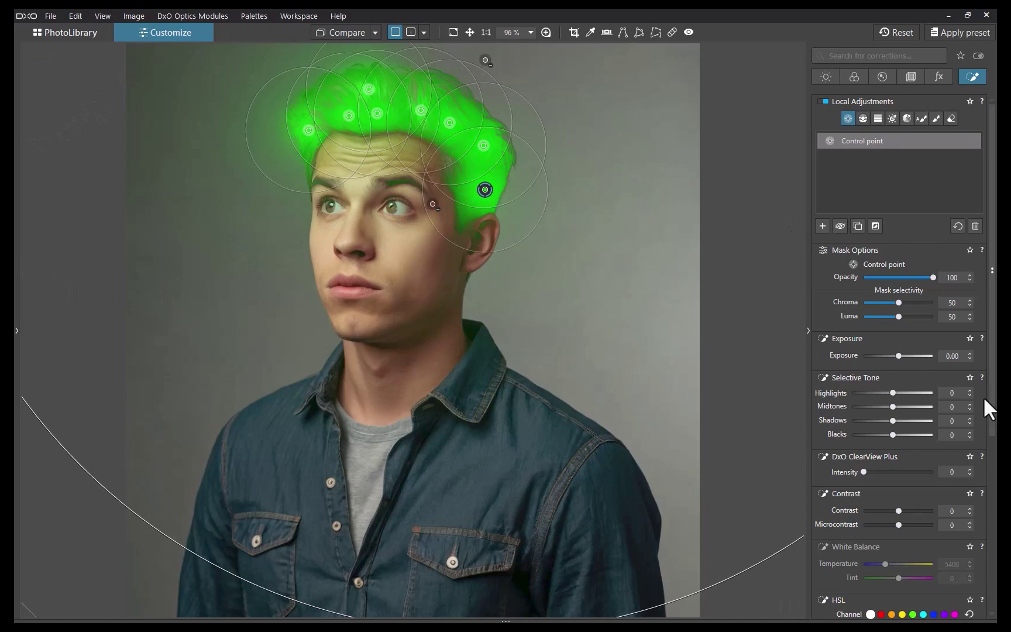
{"action": "left_click_drag", "start_coordinate": [722, 576], "coordinate": [611, 345]}
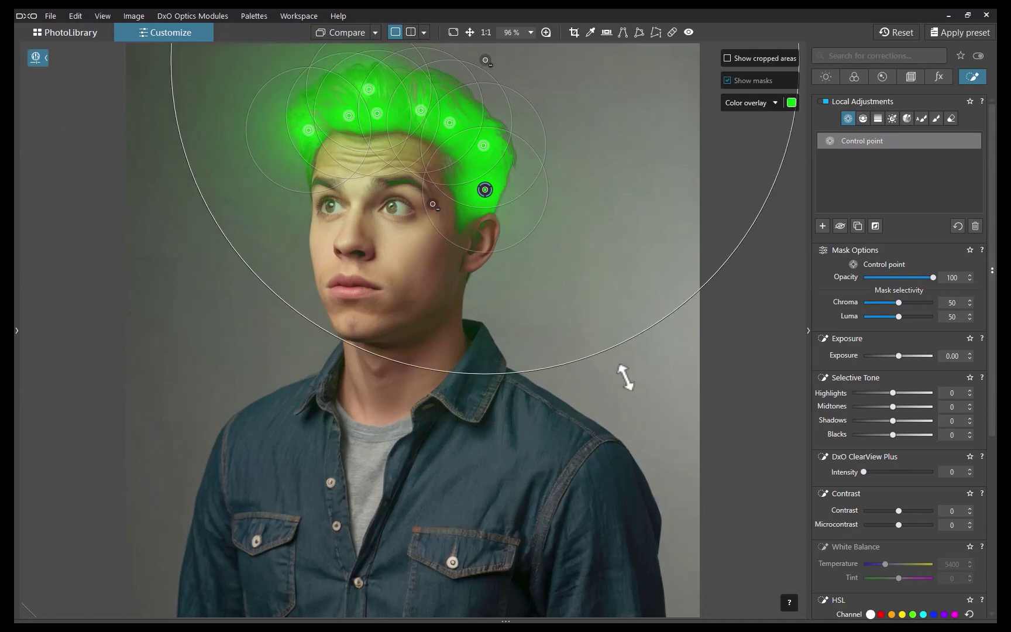
{"action": "key", "text": "ctrl+z"}
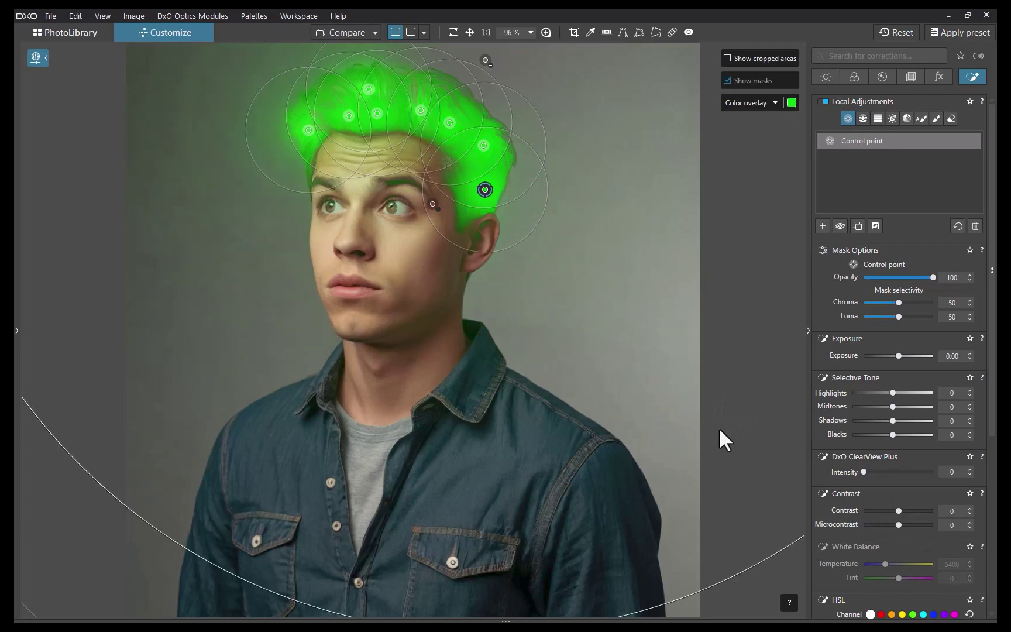
{"action": "scroll", "coordinate": [876, 459], "scroll_direction": "down", "scroll_amount": 3}
{"action": "scroll", "coordinate": [876, 459], "scroll_direction": "down", "scroll_amount": 5}
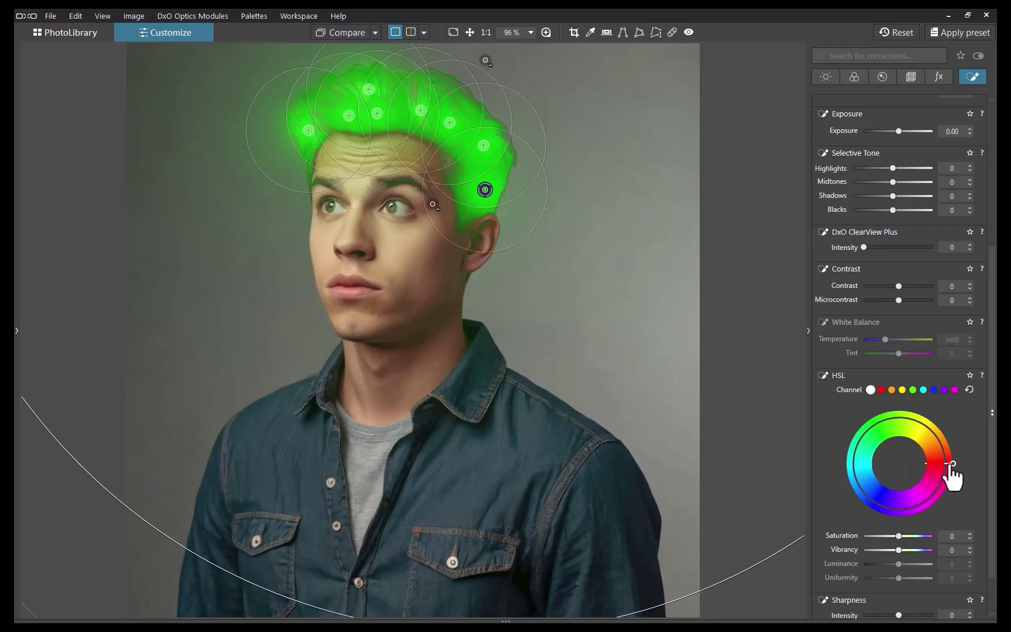
Rotate the local HSL hue of the hair to yellow-green, raise saturation, and set exposure to 2.39.
{"action": "mouse_move", "coordinate": [947, 463]}
{"action": "left_mouse_down"}
{"action": "mouse_move", "coordinate": [919, 510]}
{"action": "mouse_move", "coordinate": [934, 445]}
{"action": "mouse_move", "coordinate": [856, 496]}
{"action": "mouse_move", "coordinate": [930, 425]}
{"action": "mouse_move", "coordinate": [951, 451]}
{"action": "left_mouse_up"}
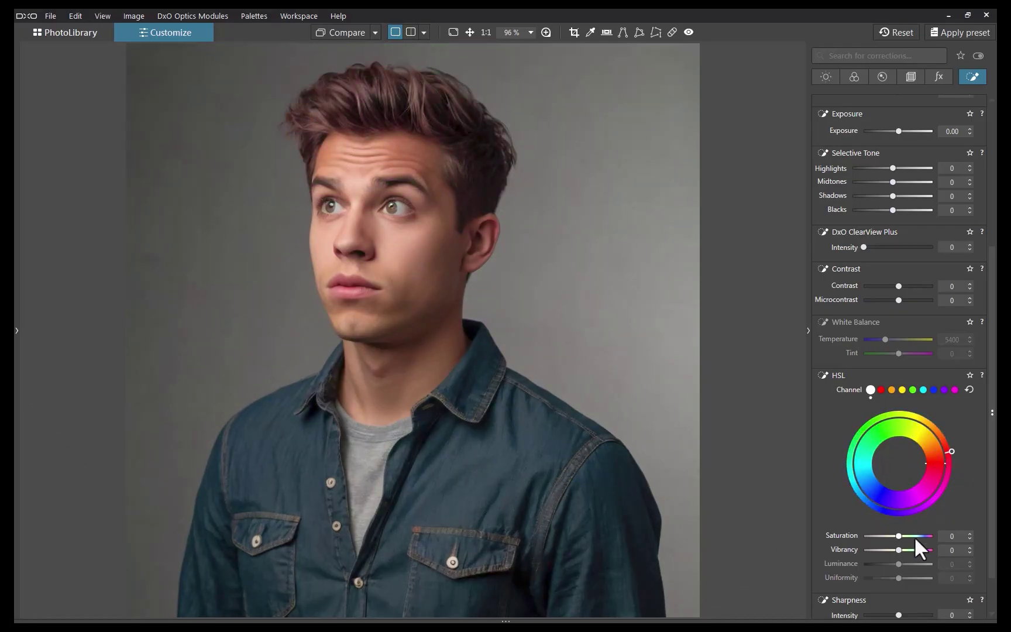
{"action": "left_click_drag", "start_coordinate": [915, 537], "coordinate": [923, 536]}
{"action": "scroll", "coordinate": [895, 216], "scroll_direction": "up", "scroll_amount": 2}
{"action": "left_click_drag", "start_coordinate": [895, 215], "coordinate": [919, 215]}
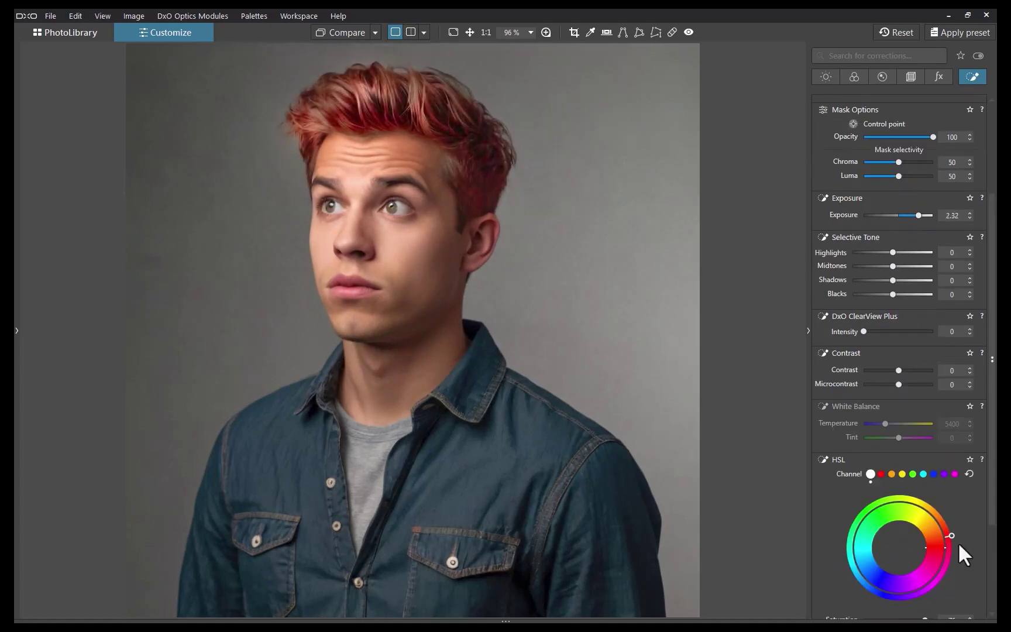
{"action": "left_click_drag", "start_coordinate": [951, 536], "coordinate": [952, 570]}
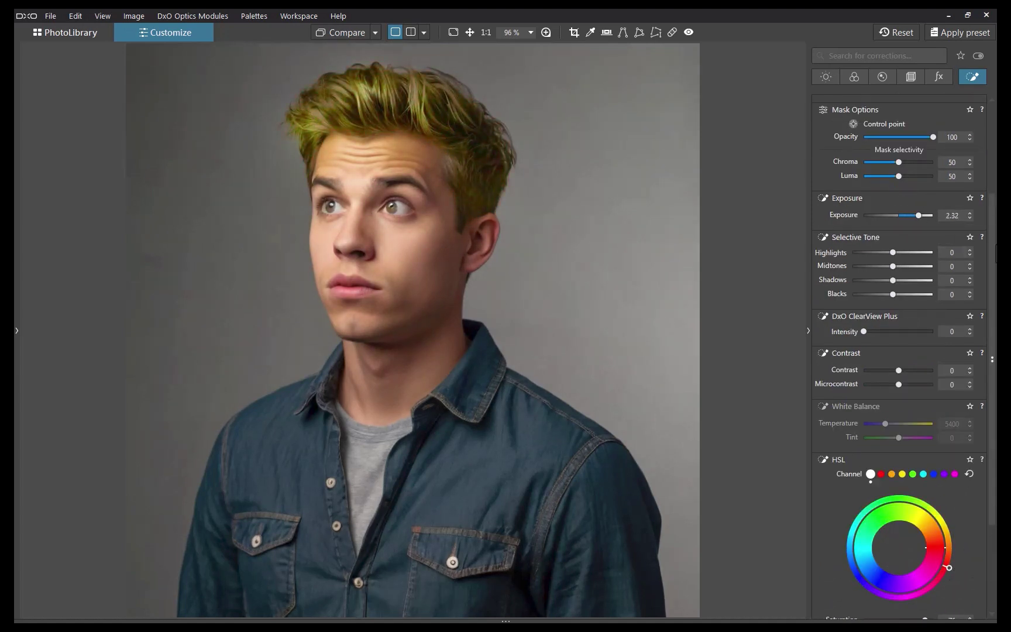
{"action": "left_click_drag", "start_coordinate": [917, 216], "coordinate": [919, 219]}
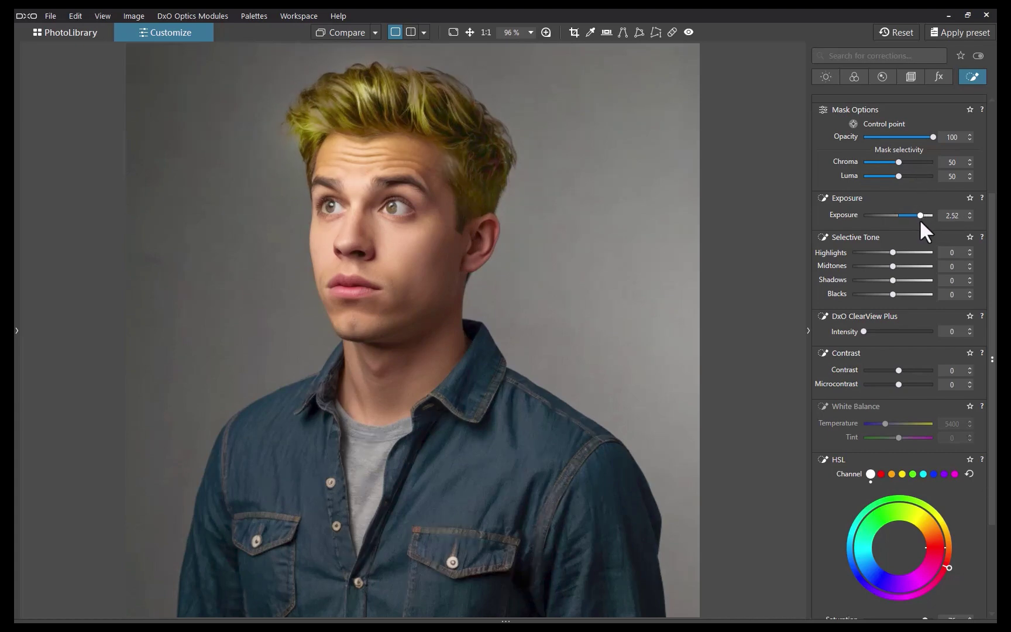
{"action": "scroll", "coordinate": [322, 109], "scroll_direction": "up", "scroll_amount": 3}
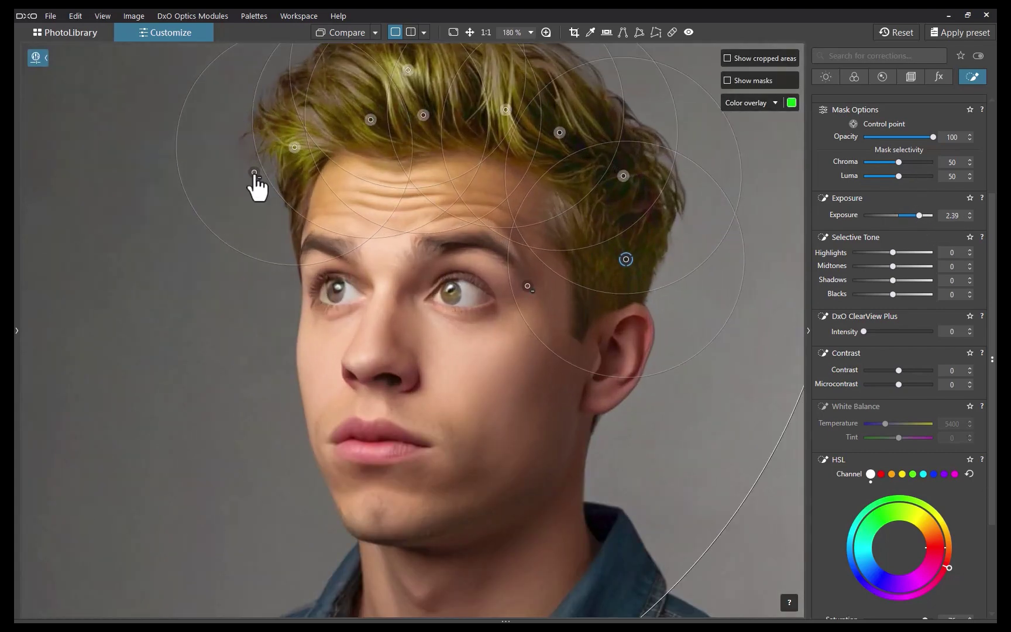
Add another hair control point and, viewing the mask, set Chroma selectivity 49 and Luma 34.
{"action": "left_click", "coordinate": [340, 94]}
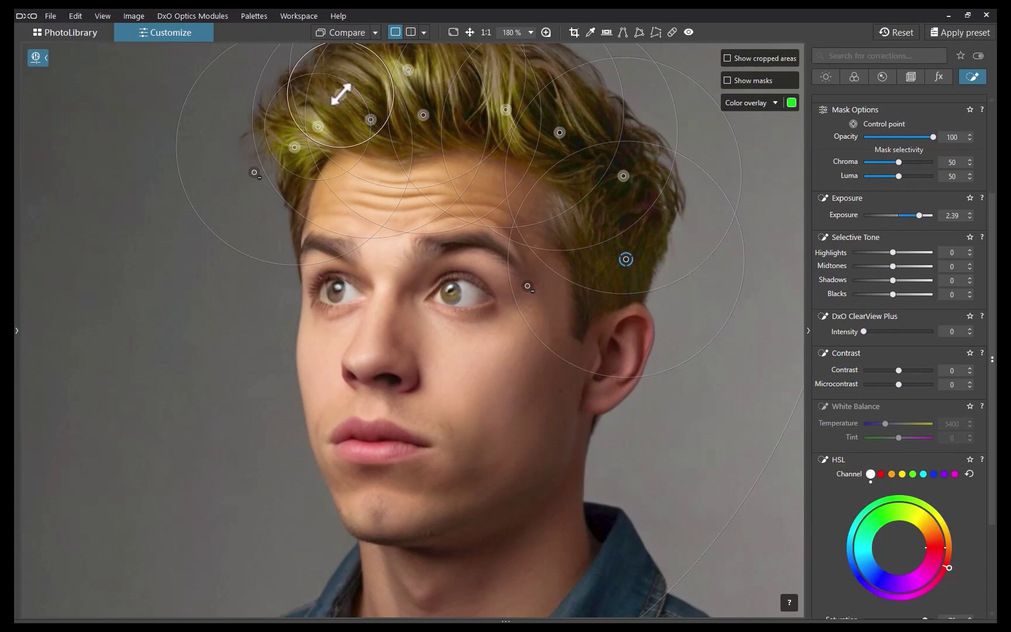
{"action": "left_click", "coordinate": [727, 80]}
{"action": "scroll", "coordinate": [451, 124], "scroll_direction": "up", "scroll_amount": 2}
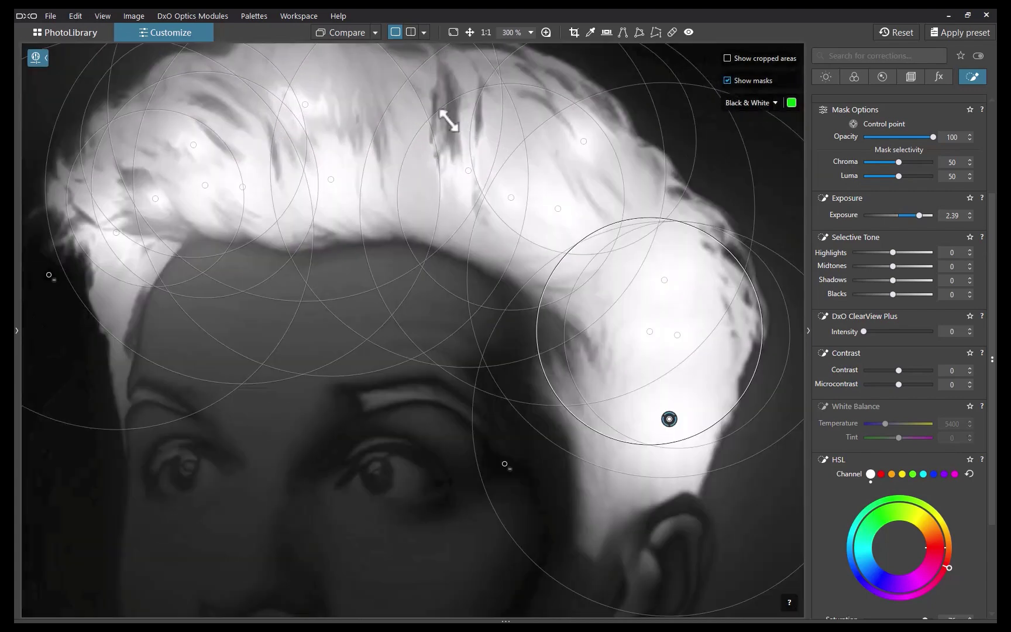
{"action": "mouse_move", "coordinate": [898, 162]}
{"action": "left_mouse_down"}
{"action": "mouse_move", "coordinate": [880, 165]}
{"action": "mouse_move", "coordinate": [897, 162]}
{"action": "left_mouse_up"}
{"action": "left_click_drag", "start_coordinate": [898, 176], "coordinate": [886, 176]}
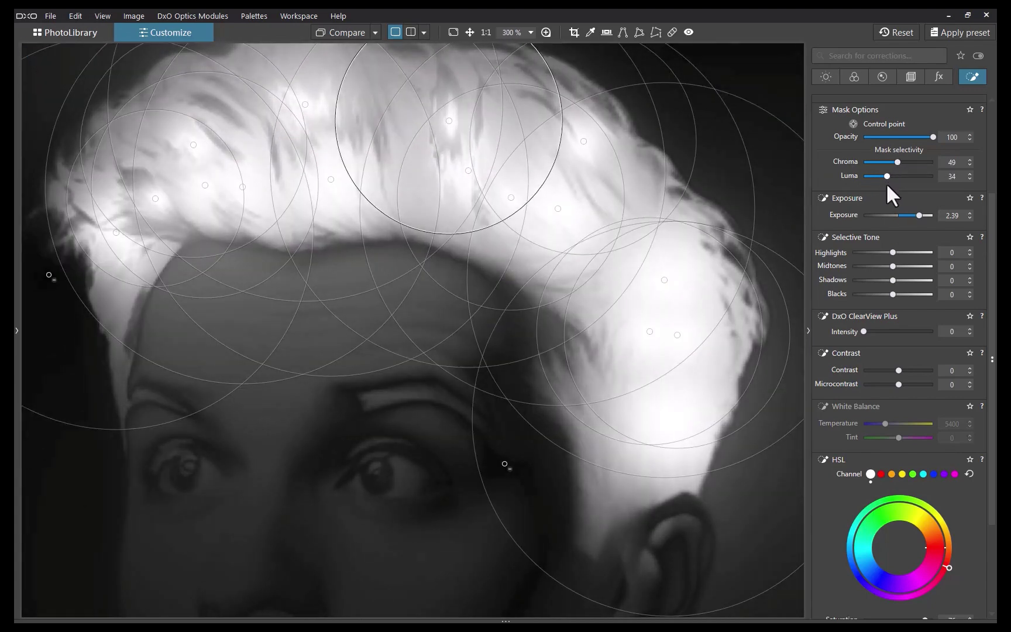
{"action": "scroll", "coordinate": [544, 192], "scroll_direction": "down", "scroll_amount": 1}
{"action": "scroll", "coordinate": [544, 192], "scroll_direction": "down", "scroll_amount": 2}
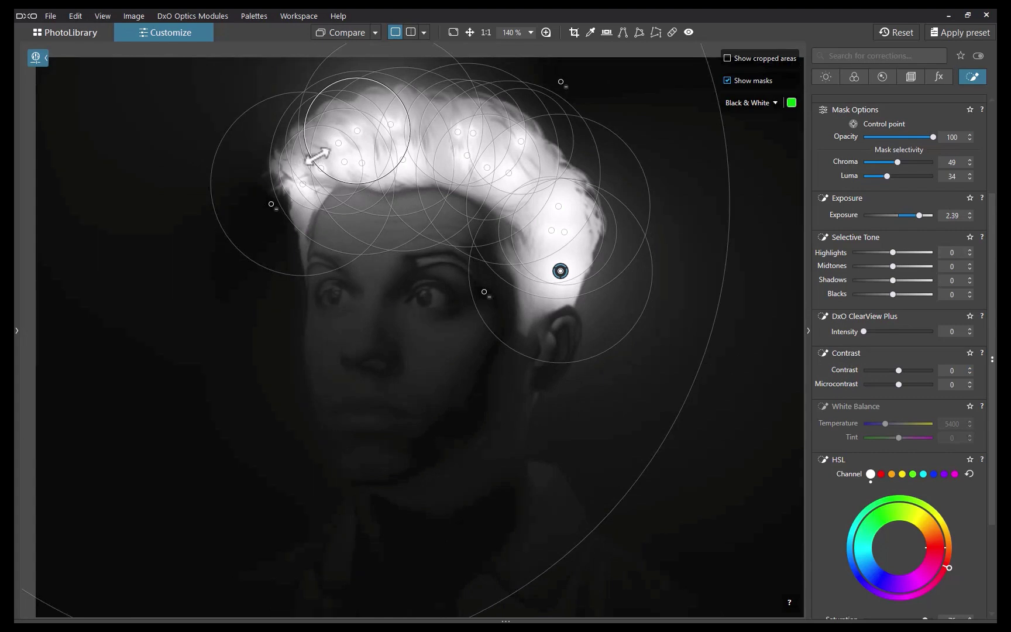
Return to colour view and compare the yellow-green hair against the original brown-haired version.
{"action": "left_click", "coordinate": [790, 102]}
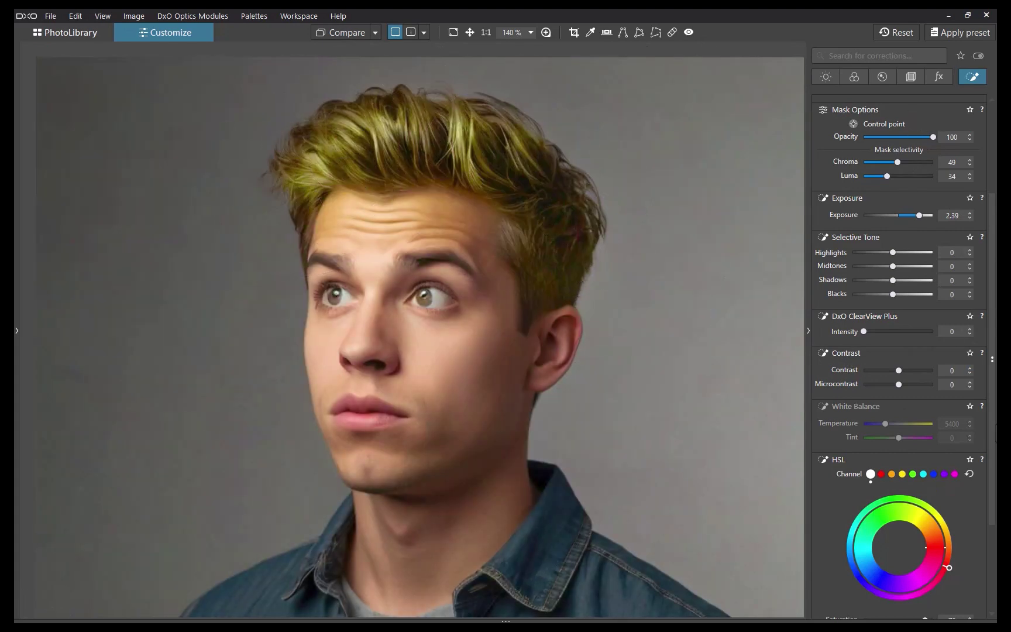
{"action": "left_click", "coordinate": [344, 34]}
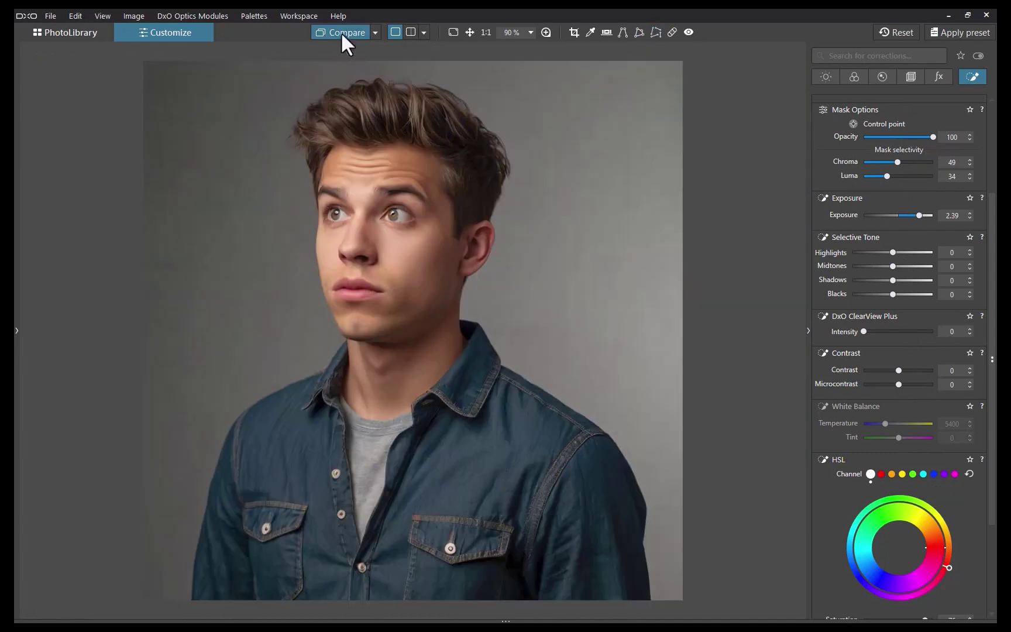
{"action": "left_click", "coordinate": [341, 32]}
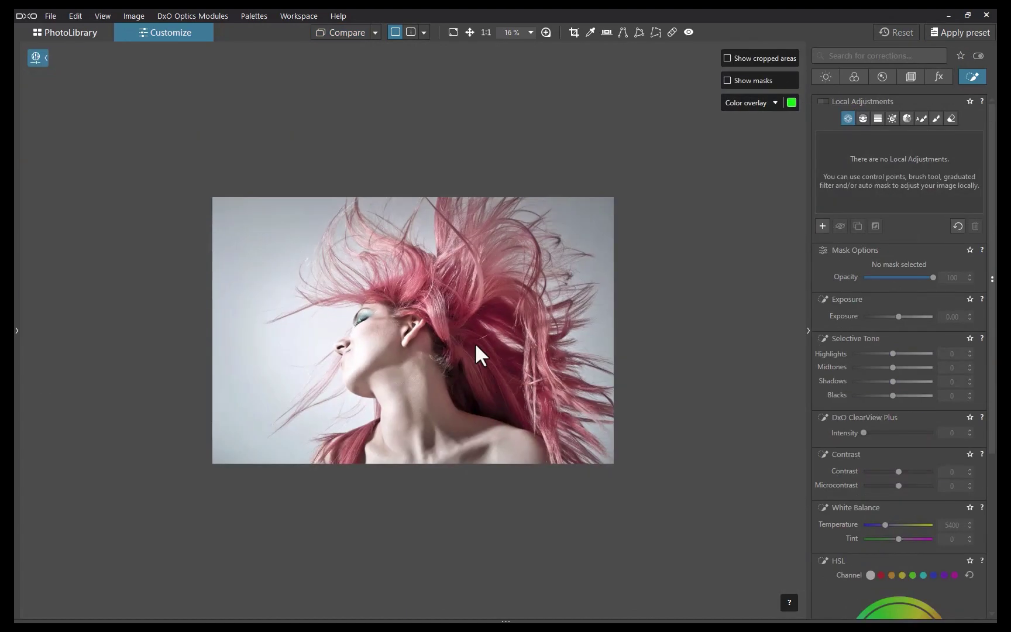
Place control points across the woman's pink hair, resizing the one between eye and ear.
{"action": "left_click", "coordinate": [475, 343]}
{"action": "left_click", "coordinate": [343, 444]}
{"action": "left_click", "coordinate": [478, 235]}
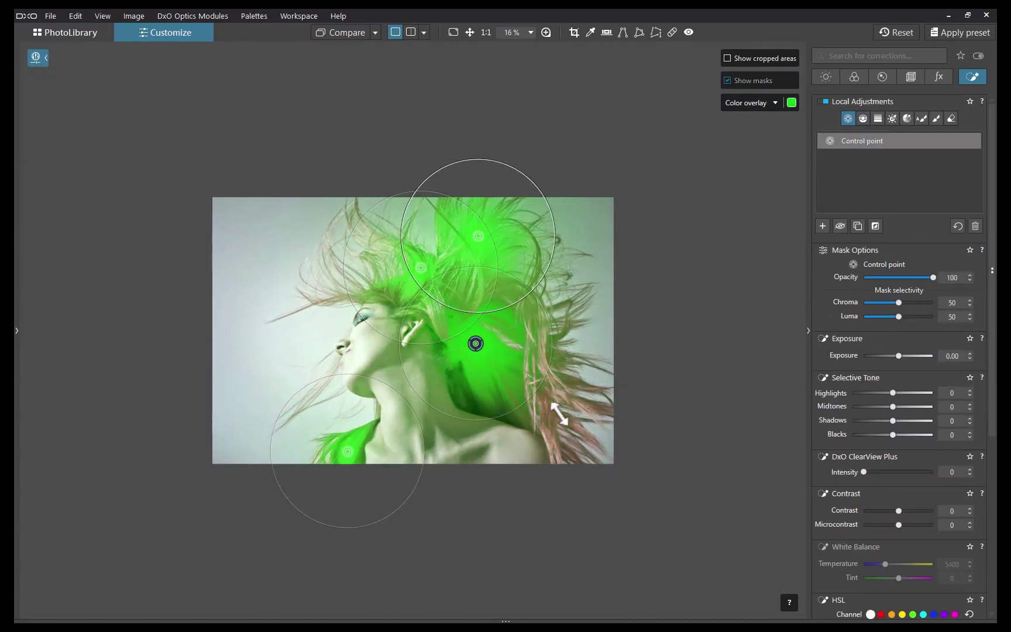
{"action": "left_click", "coordinate": [548, 405]}
{"action": "scroll", "coordinate": [396, 305], "scroll_direction": "up", "scroll_amount": 3}
{"action": "scroll", "coordinate": [351, 246], "scroll_direction": "down", "scroll_amount": 2}
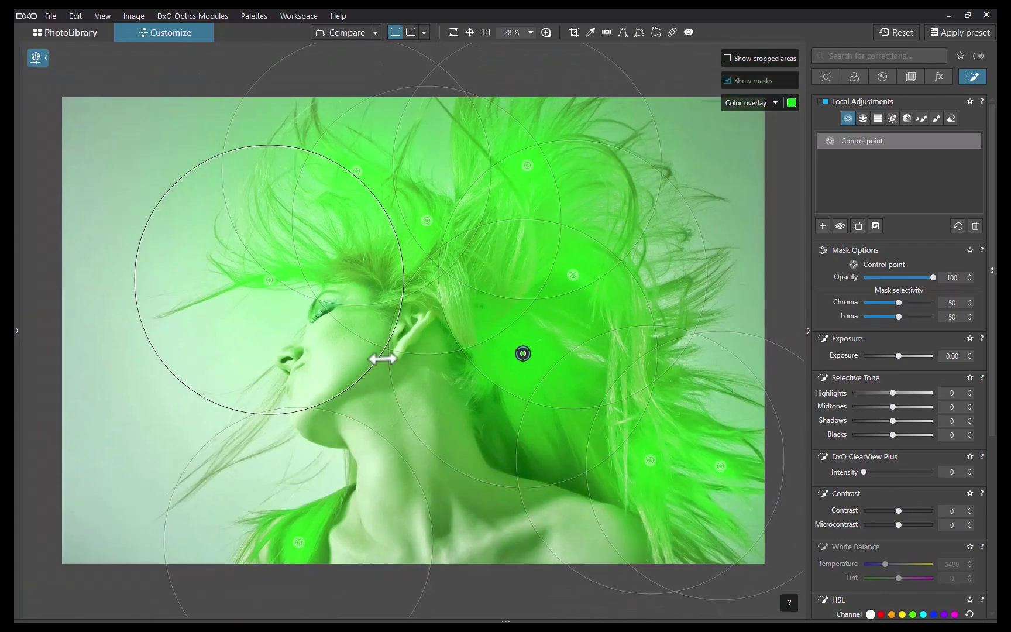
{"action": "left_click", "coordinate": [370, 328]}
{"action": "left_click_drag", "start_coordinate": [361, 379], "coordinate": [369, 494]}
Add subtractive points excluding the cheek, neck, shoulder and chin from the hair mask.
{"action": "left_click", "coordinate": [350, 352]}
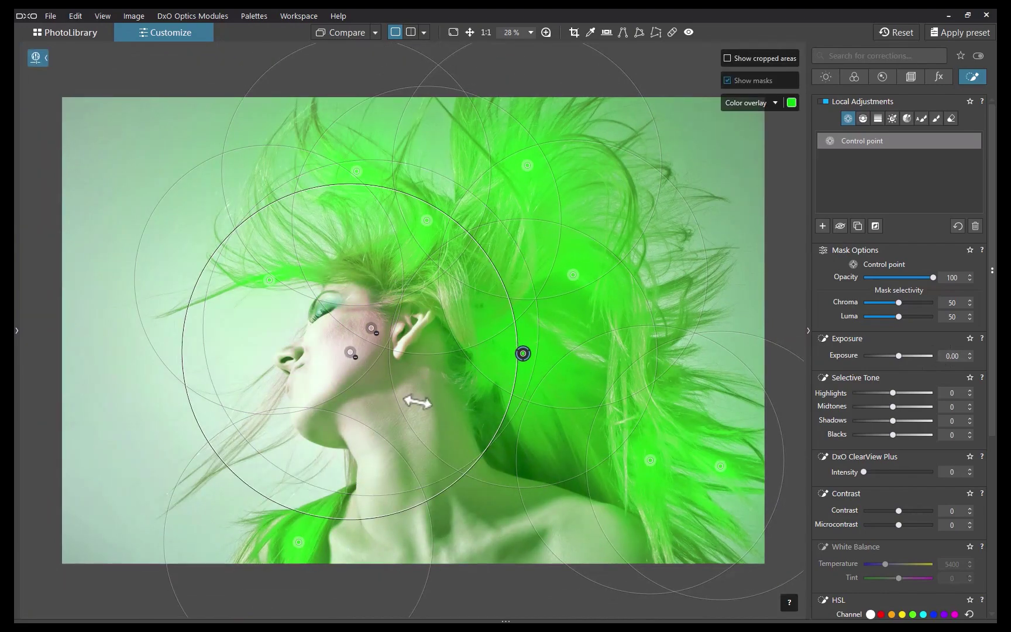
{"action": "left_click", "coordinate": [414, 410]}
{"action": "left_click", "coordinate": [574, 547]}
{"action": "left_click", "coordinate": [272, 410]}
{"action": "scroll", "coordinate": [281, 407], "scroll_direction": "up", "scroll_amount": 2}
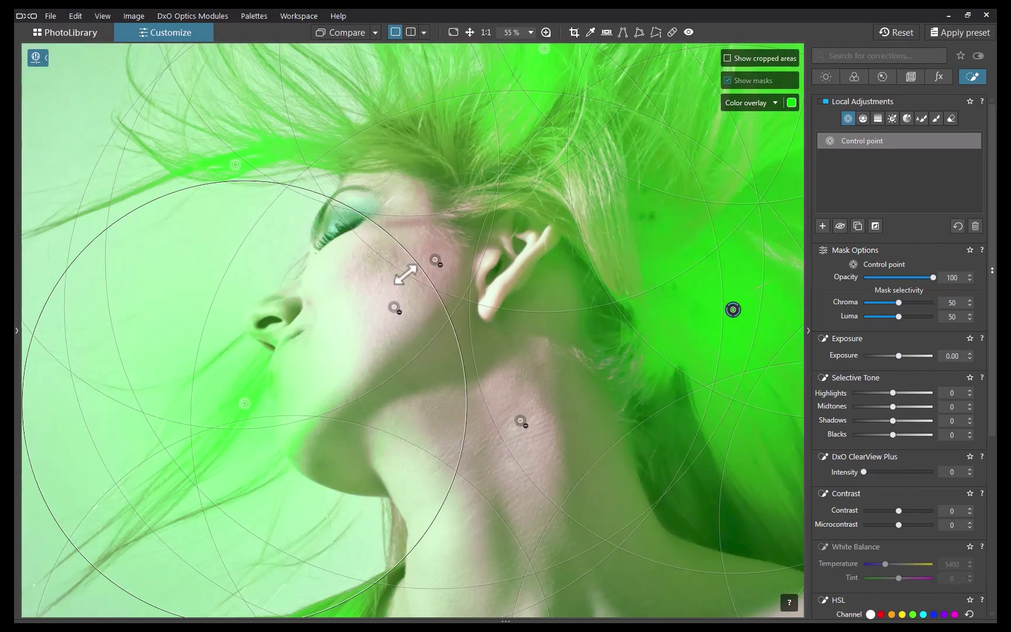
{"action": "scroll", "coordinate": [240, 427], "scroll_direction": "down", "scroll_amount": 2}
Check the mask in black and white, then drag the HSL hue wheel to turn the hair blue.
{"action": "left_click", "coordinate": [752, 103]}
{"action": "left_click", "coordinate": [752, 126]}
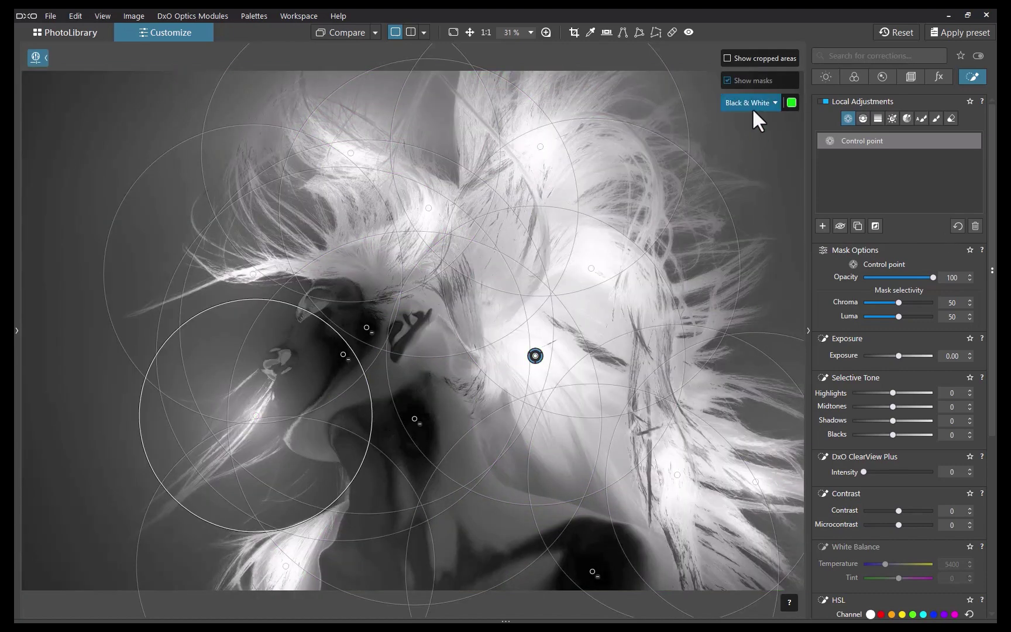
{"action": "left_click", "coordinate": [752, 108]}
{"action": "left_click", "coordinate": [760, 116]}
{"action": "scroll", "coordinate": [921, 464], "scroll_direction": "down", "scroll_amount": 1}
{"action": "scroll", "coordinate": [921, 464], "scroll_direction": "down", "scroll_amount": 4}
{"action": "left_click_drag", "start_coordinate": [939, 462], "coordinate": [854, 387]}
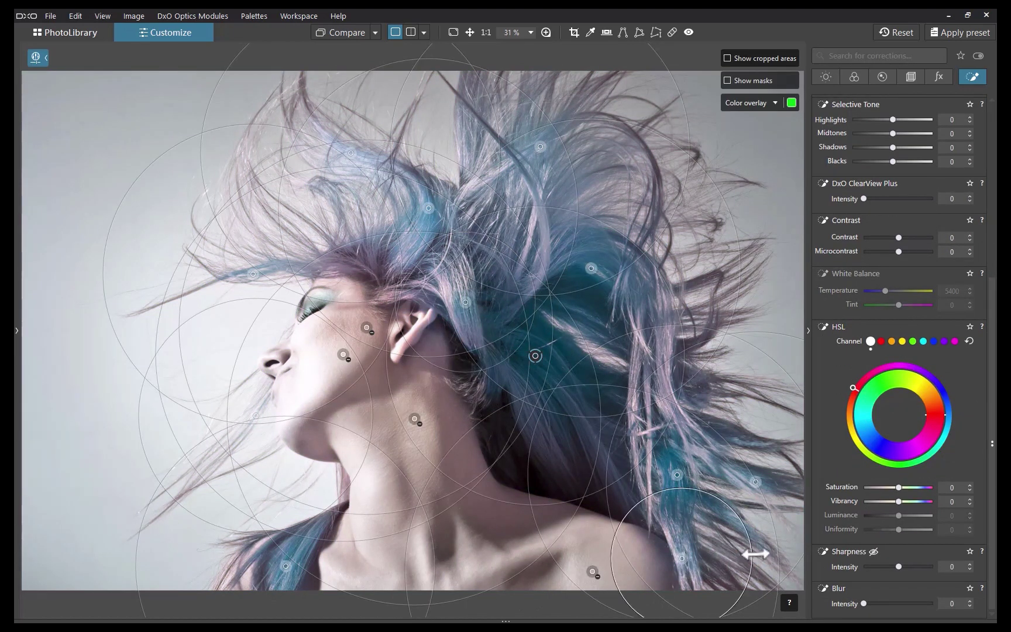
{"action": "scroll", "coordinate": [253, 221], "scroll_direction": "up", "scroll_amount": 1}
{"action": "scroll", "coordinate": [252, 221], "scroll_direction": "up", "scroll_amount": 2}
{"action": "scroll", "coordinate": [193, 343], "scroll_direction": "down", "scroll_amount": 3}
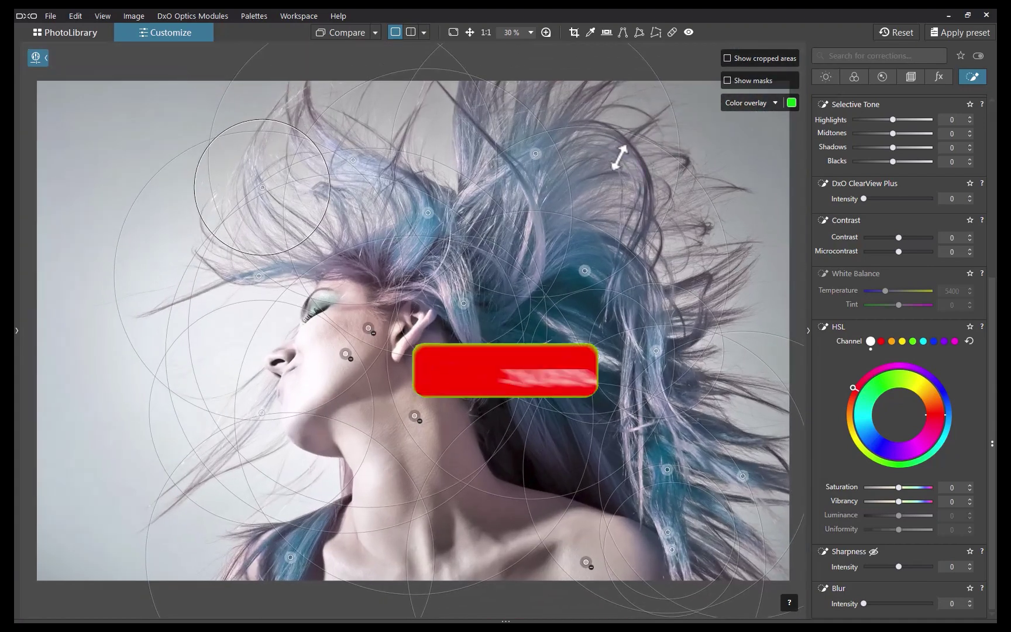